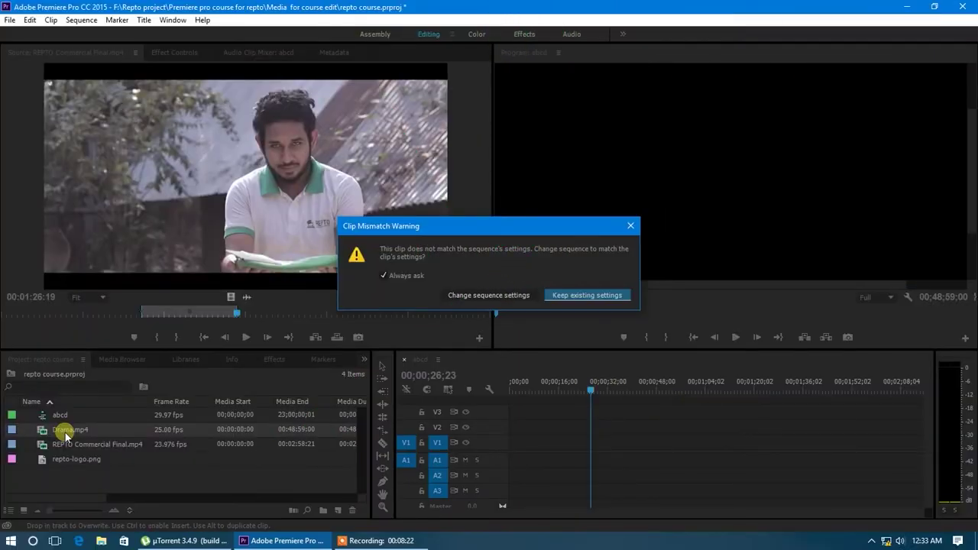
Step: Place Drama.mp4 into the abcd sequence, keeping the sequence settings, then delete it again
{"action": "left_click_drag", "start_coordinate": [71, 436], "coordinate": [575, 412]}
{"action": "left_click", "coordinate": [631, 227]}
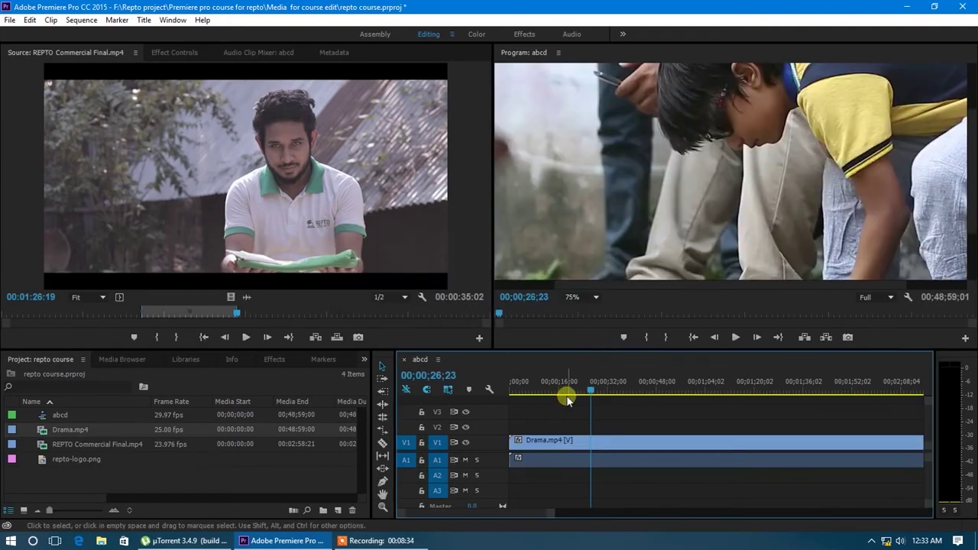
{"action": "mouse_move", "coordinate": [591, 390]}
{"action": "left_mouse_down"}
{"action": "mouse_move", "coordinate": [557, 393]}
{"action": "mouse_move", "coordinate": [571, 416]}
{"action": "left_mouse_up"}
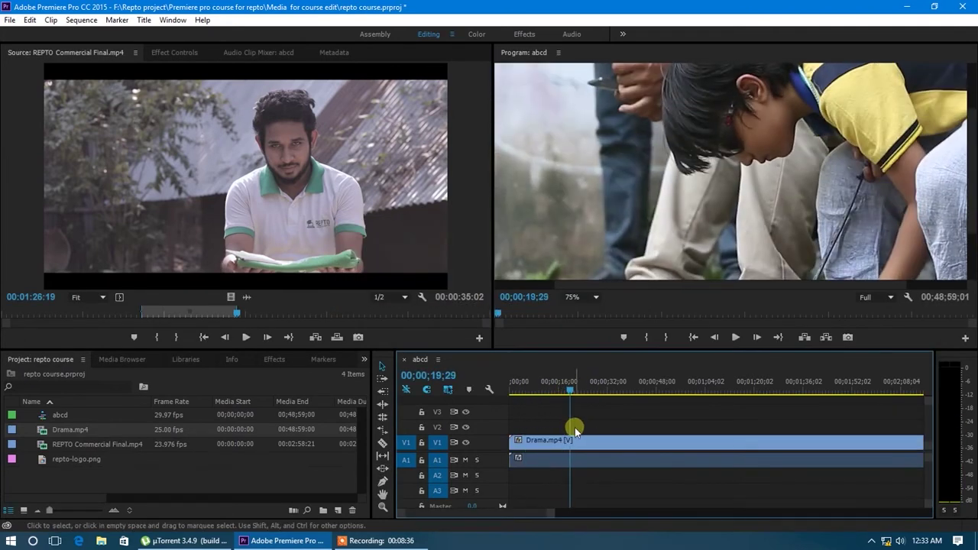
{"action": "left_click", "coordinate": [593, 442]}
{"action": "key", "text": "Delete"}
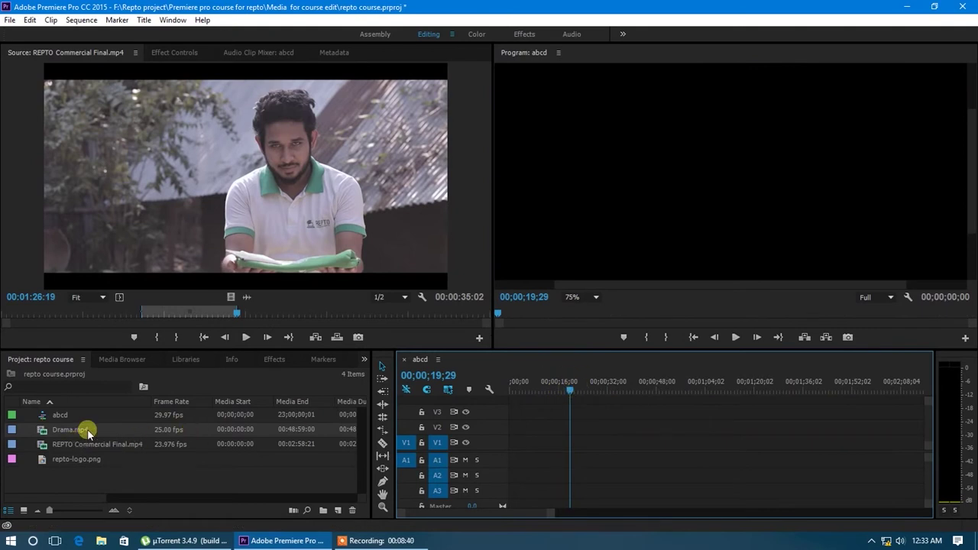
Step: Scrub the abcd sequence through 00;00;26;17, then return the playhead to 00;00;09;22
{"action": "left_click", "coordinate": [568, 389]}
{"action": "mouse_move", "coordinate": [569, 392]}
{"action": "left_mouse_down"}
{"action": "mouse_move", "coordinate": [594, 393]}
{"action": "mouse_move", "coordinate": [564, 397]}
{"action": "left_mouse_up"}
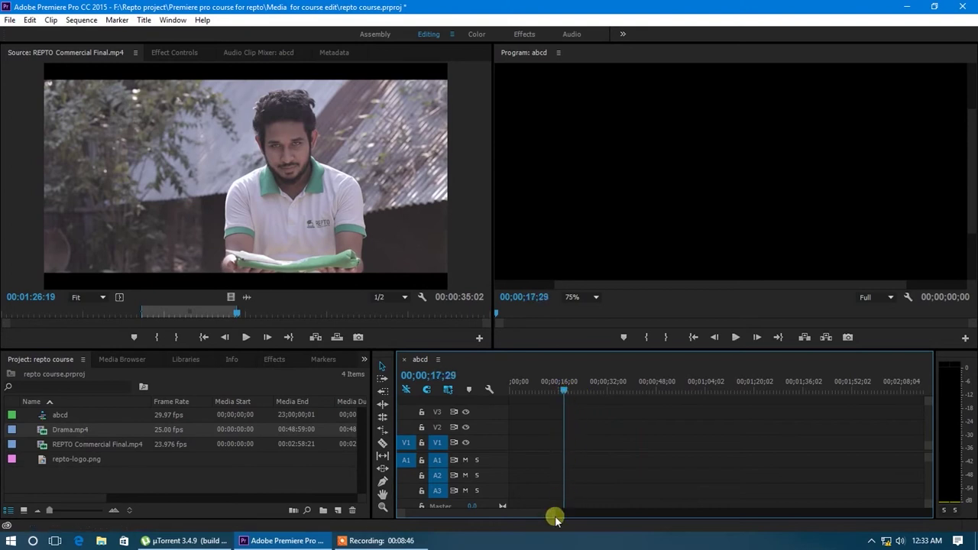
{"action": "left_click_drag", "start_coordinate": [551, 519], "coordinate": [610, 518]}
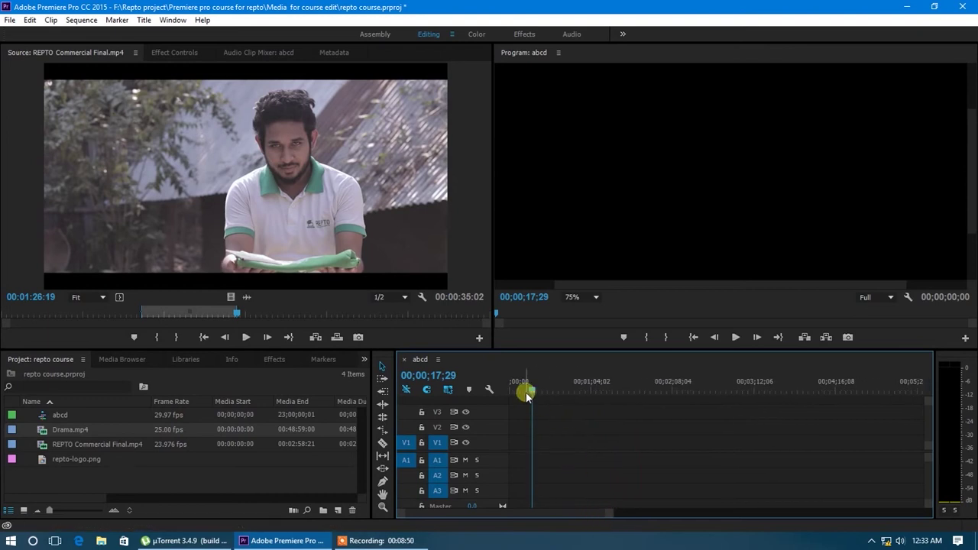
{"action": "left_click_drag", "start_coordinate": [533, 392], "coordinate": [539, 392]}
{"action": "mouse_move", "coordinate": [612, 513]}
{"action": "left_mouse_down"}
{"action": "mouse_move", "coordinate": [586, 522]}
{"action": "mouse_move", "coordinate": [819, 527]}
{"action": "mouse_move", "coordinate": [695, 529]}
{"action": "left_mouse_up"}
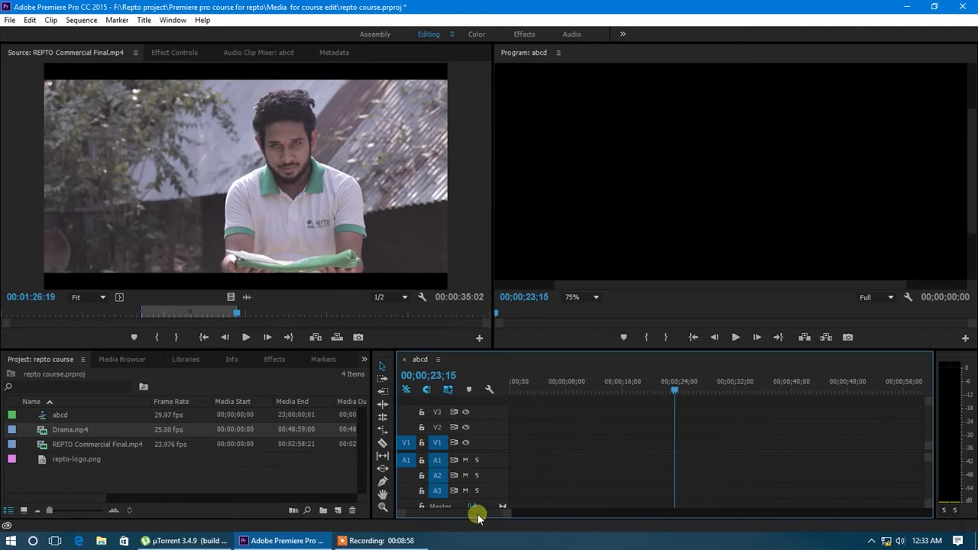
{"action": "left_click_drag", "start_coordinate": [623, 385], "coordinate": [580, 413]}
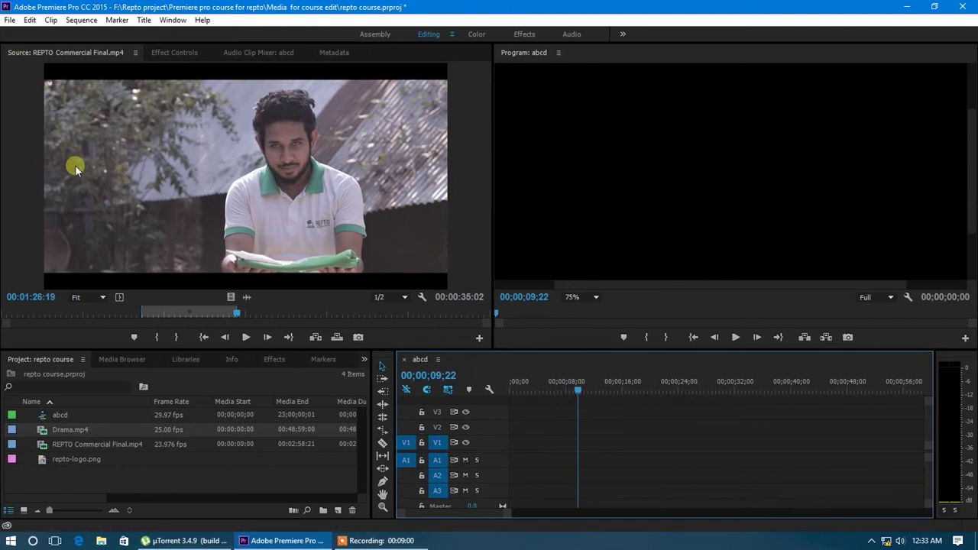
Step: Review the sequence settings and Drama.mp4's file properties without changing anything
{"action": "left_click", "coordinate": [81, 19]}
{"action": "left_click", "coordinate": [100, 33]}
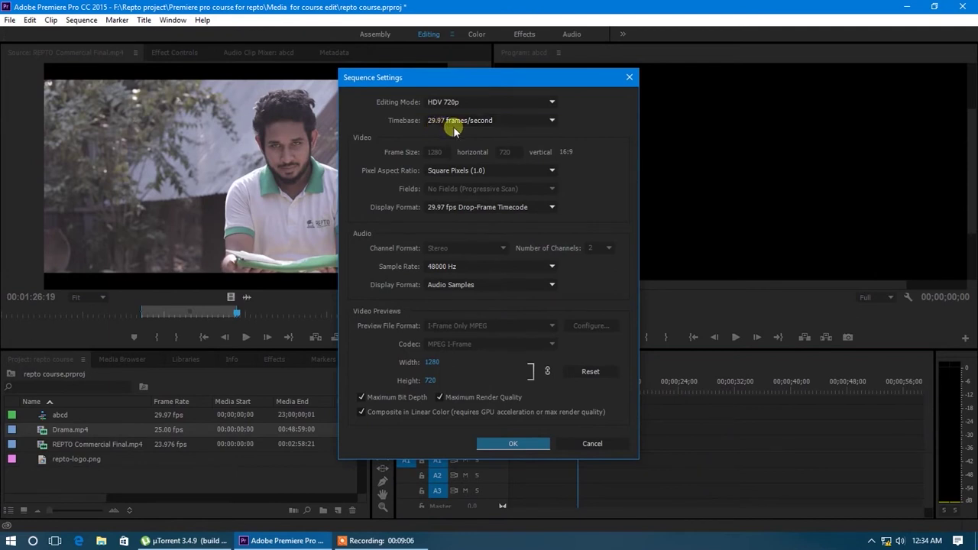
{"action": "left_click", "coordinate": [628, 78]}
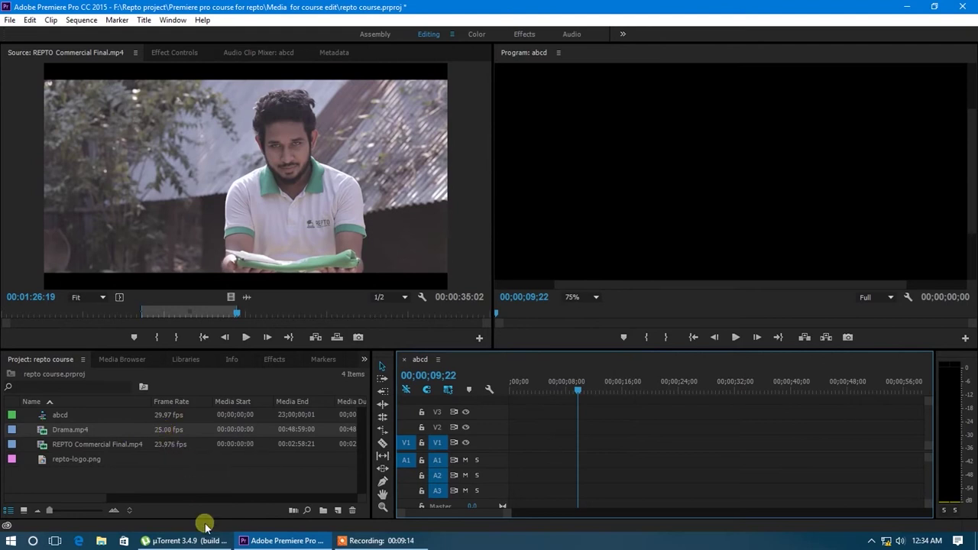
{"action": "left_click", "coordinate": [126, 489]}
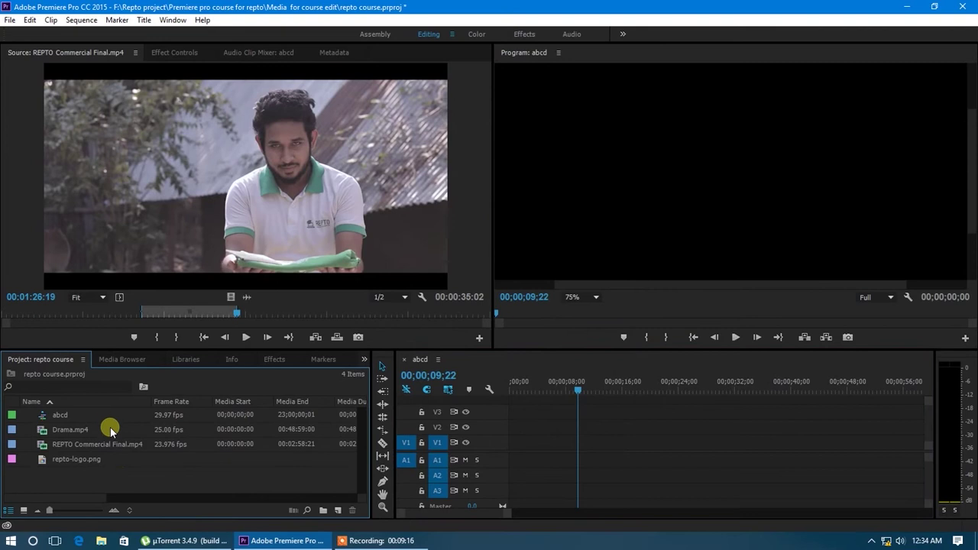
{"action": "right_click", "coordinate": [77, 433]}
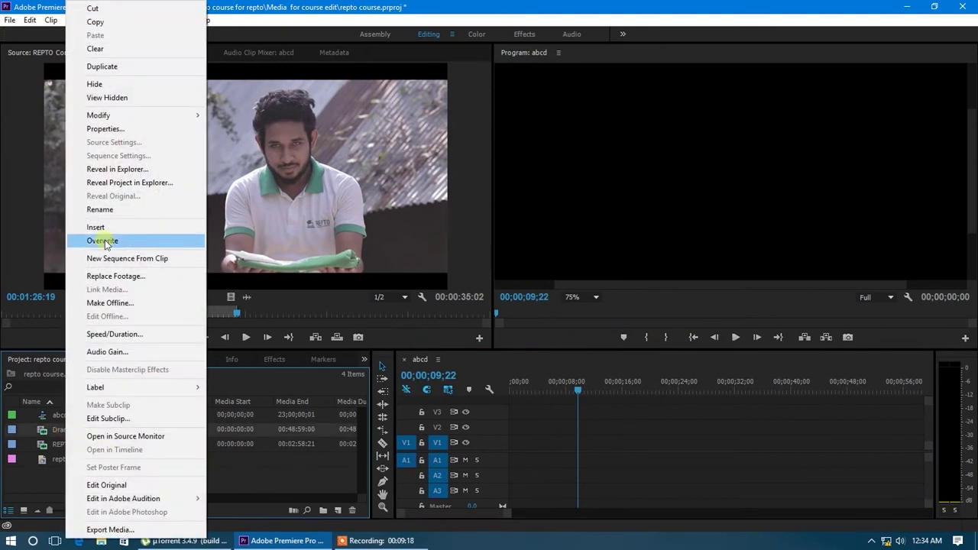
{"action": "left_click", "coordinate": [107, 130]}
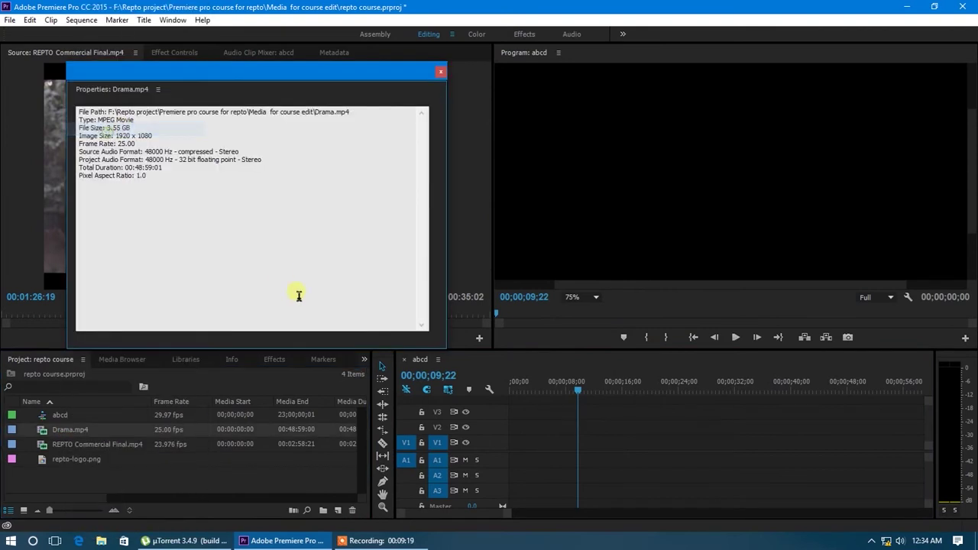
{"action": "left_click", "coordinate": [440, 71]}
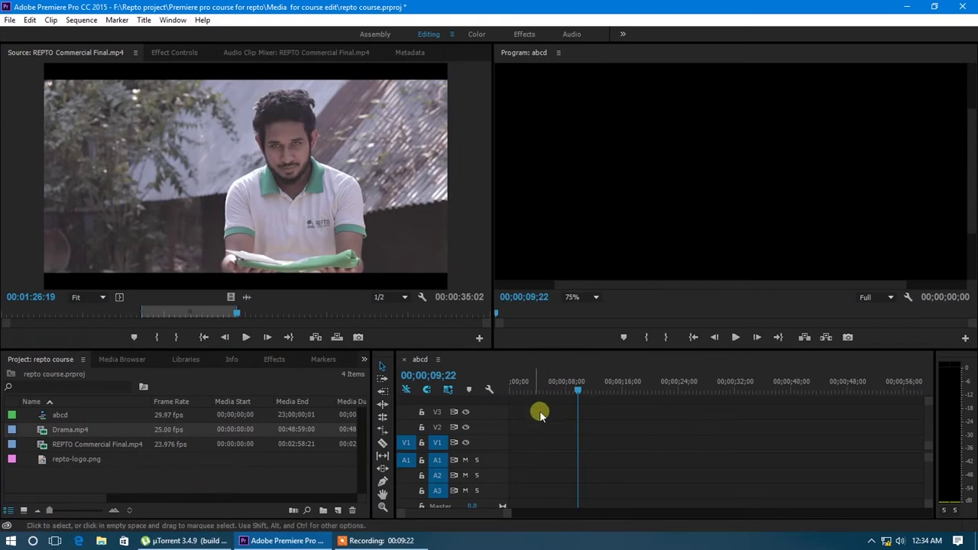
Step: Overwrite Drama.mp4 onto V1 and A1 at 00;00;07;25, then delete it from the sequence
{"action": "left_click", "coordinate": [578, 388]}
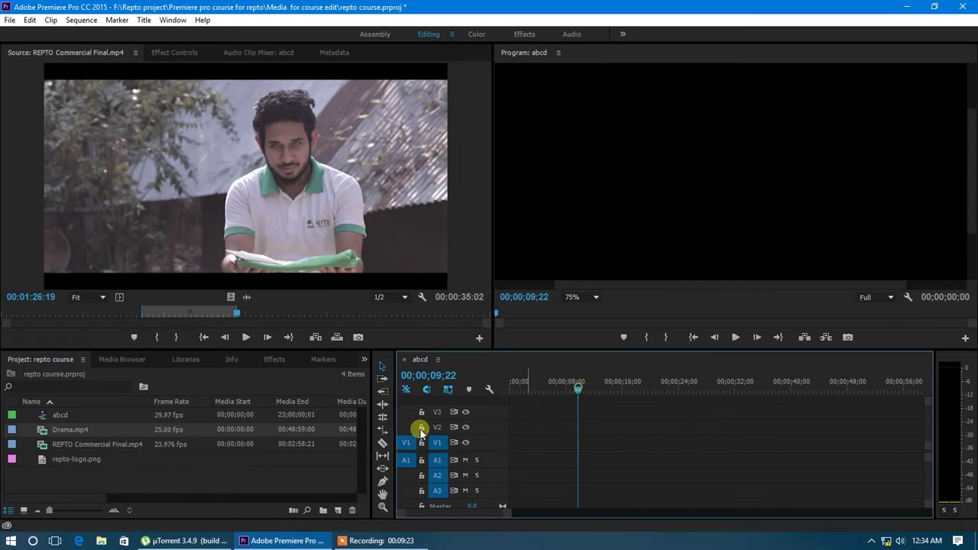
{"action": "left_click", "coordinate": [68, 432]}
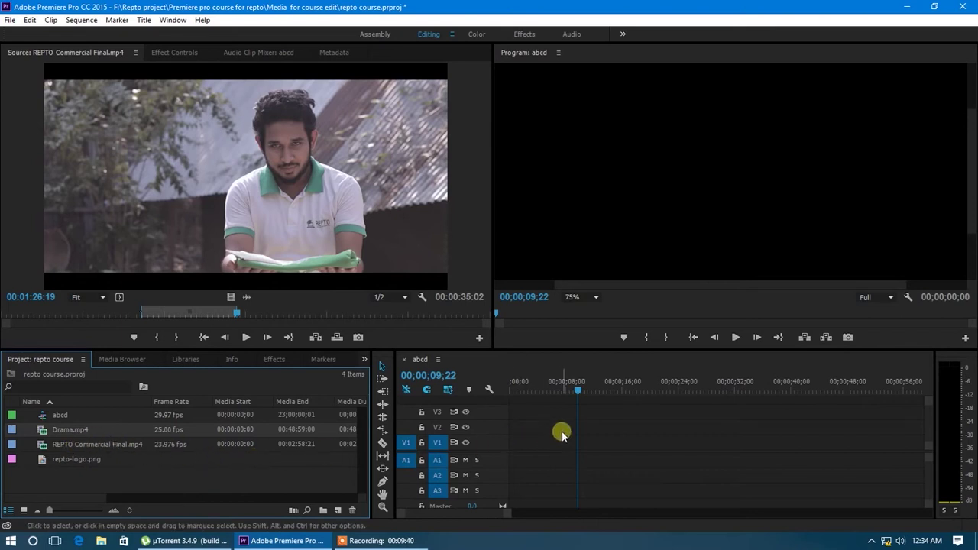
{"action": "left_click_drag", "start_coordinate": [578, 388], "coordinate": [564, 389]}
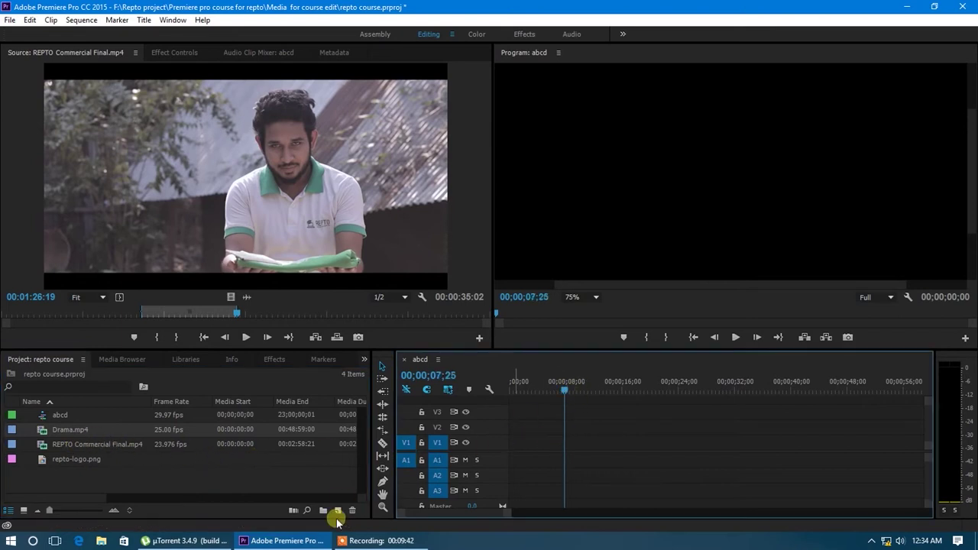
{"action": "left_click_drag", "start_coordinate": [91, 432], "coordinate": [86, 480]}
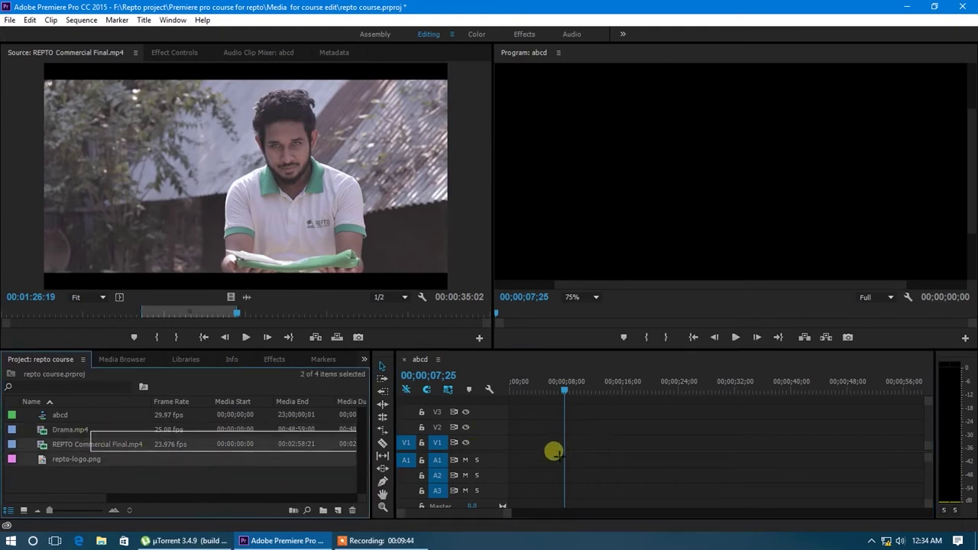
{"action": "left_click_drag", "start_coordinate": [64, 431], "coordinate": [510, 449]}
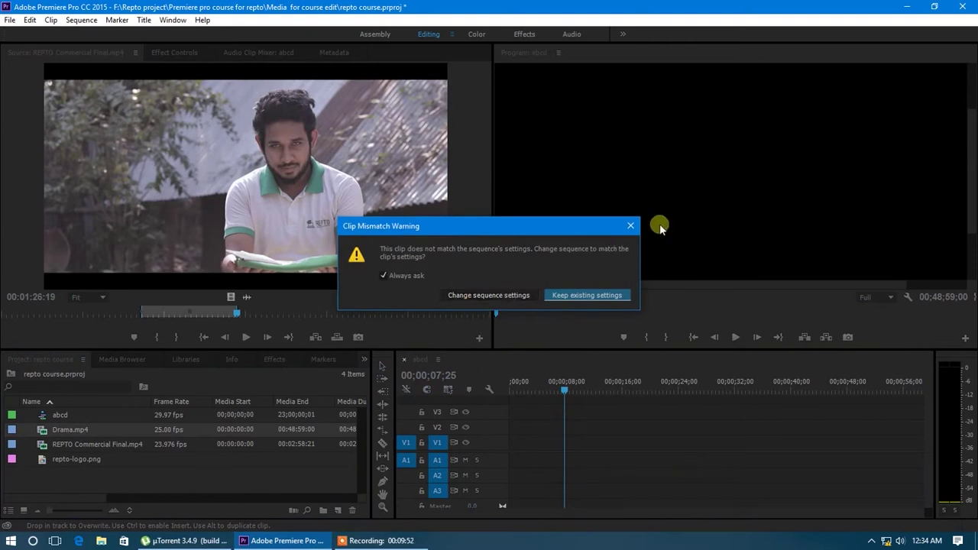
{"action": "left_click", "coordinate": [631, 227]}
{"action": "left_click", "coordinate": [547, 443]}
{"action": "key", "text": "Delete"}
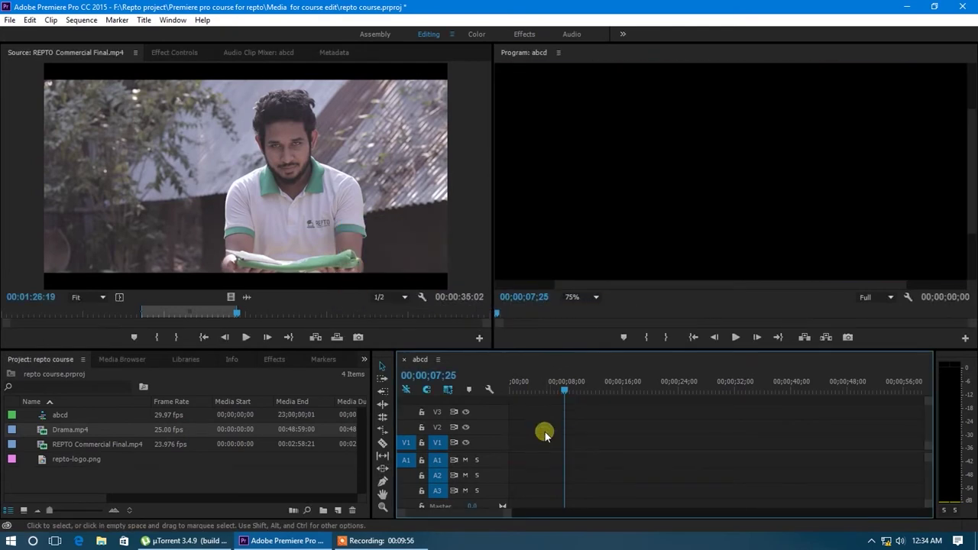
Step: Select and deselect items in the Project panel, ending on REPTO Commercial Final.mp4
{"action": "left_click", "coordinate": [80, 415]}
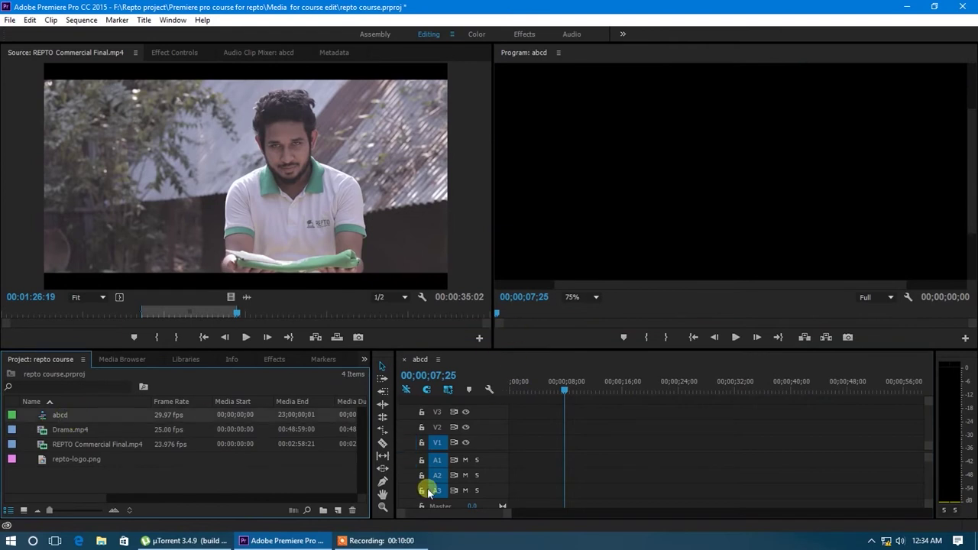
{"action": "left_click", "coordinate": [89, 468]}
{"action": "left_click", "coordinate": [67, 415]}
{"action": "left_click", "coordinate": [76, 485]}
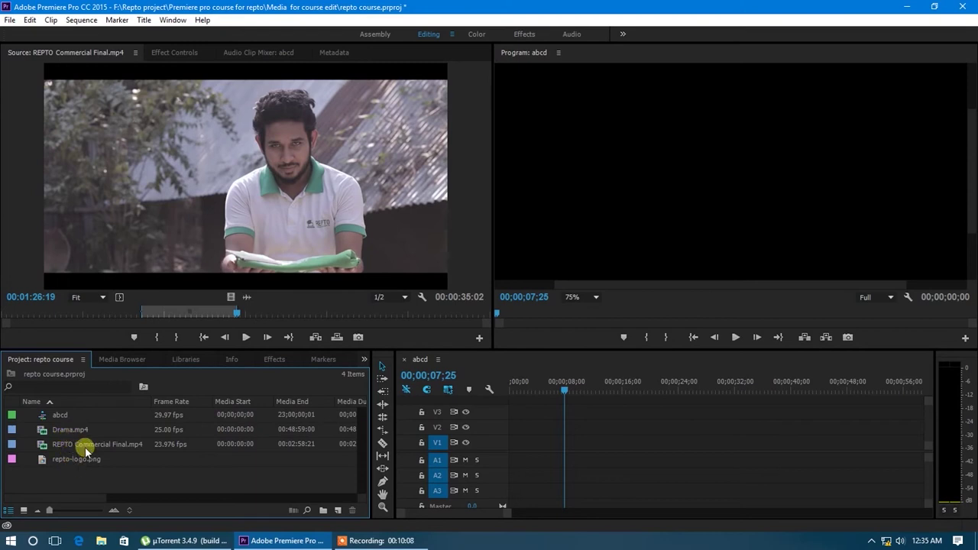
{"action": "left_click", "coordinate": [85, 447]}
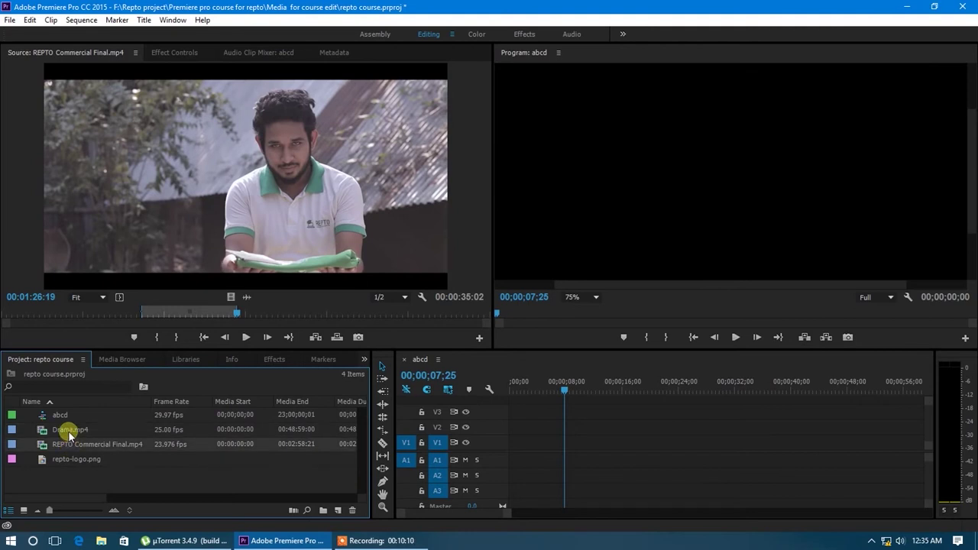
Step: Create a new 25.00 fps Drama sequence from Drama.mp4 via its context menu
{"action": "right_click", "coordinate": [67, 431]}
{"action": "left_click", "coordinate": [62, 447]}
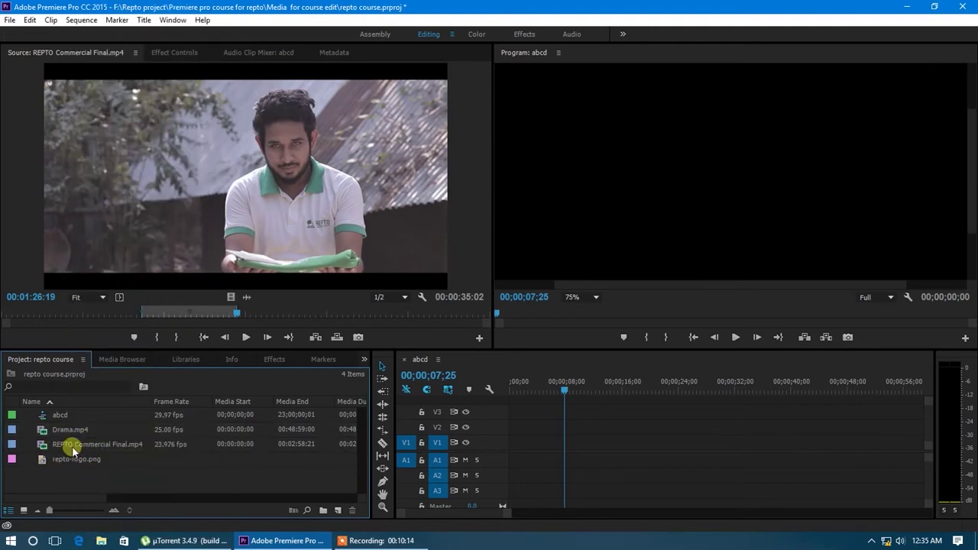
{"action": "right_click", "coordinate": [68, 447]}
{"action": "left_click", "coordinate": [64, 474]}
{"action": "right_click", "coordinate": [74, 435]}
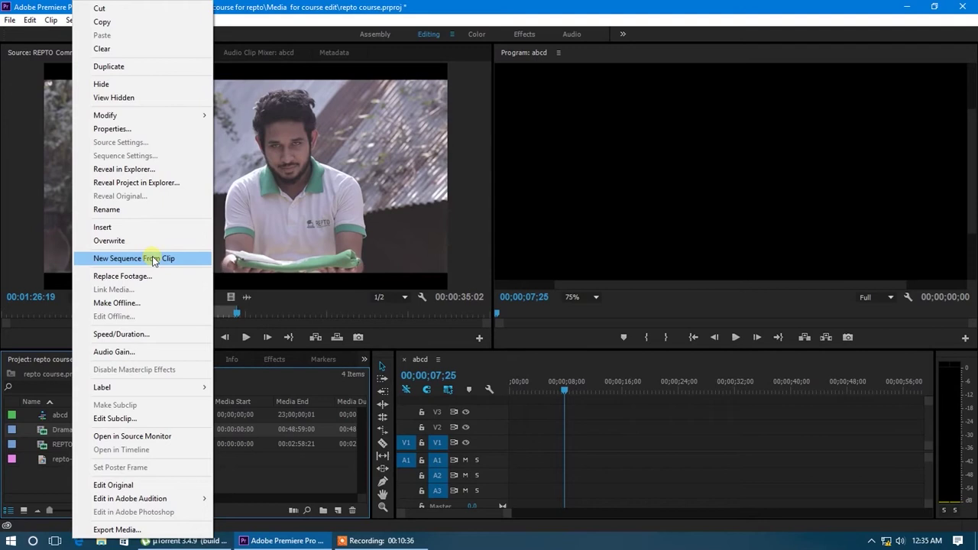
{"action": "left_click", "coordinate": [153, 259]}
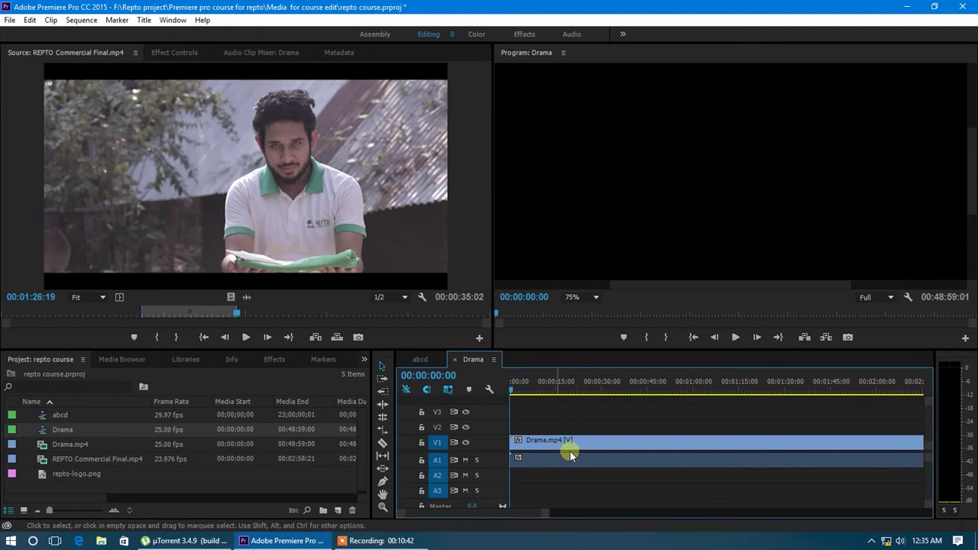
Step: Switch between the abcd and Drama timelines and preview Drama at 00:00:26:15
{"action": "left_click", "coordinate": [57, 416]}
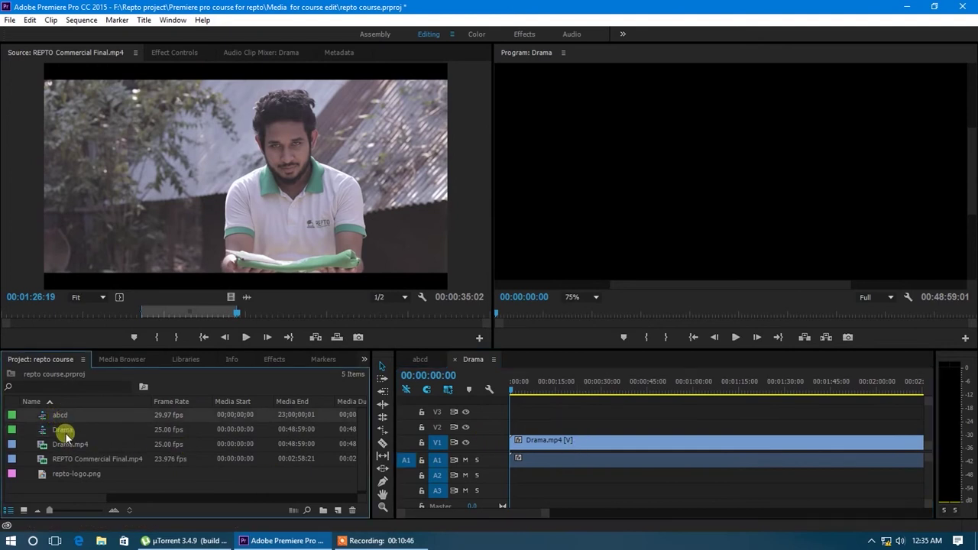
{"action": "left_click", "coordinate": [65, 431]}
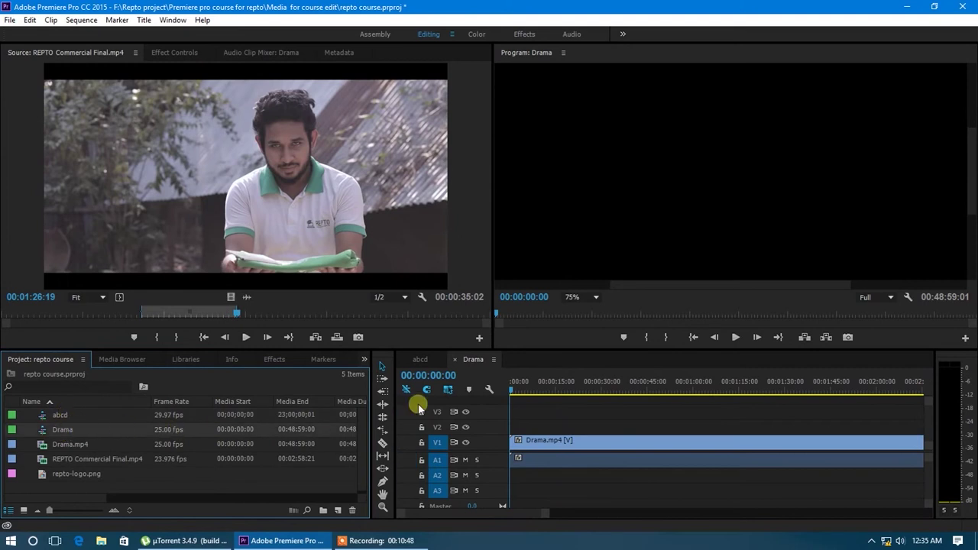
{"action": "left_click", "coordinate": [418, 361]}
{"action": "left_click", "coordinate": [473, 359]}
{"action": "left_click", "coordinate": [420, 360]}
{"action": "left_click", "coordinate": [473, 359]}
{"action": "left_click_drag", "start_coordinate": [510, 395], "coordinate": [587, 396]}
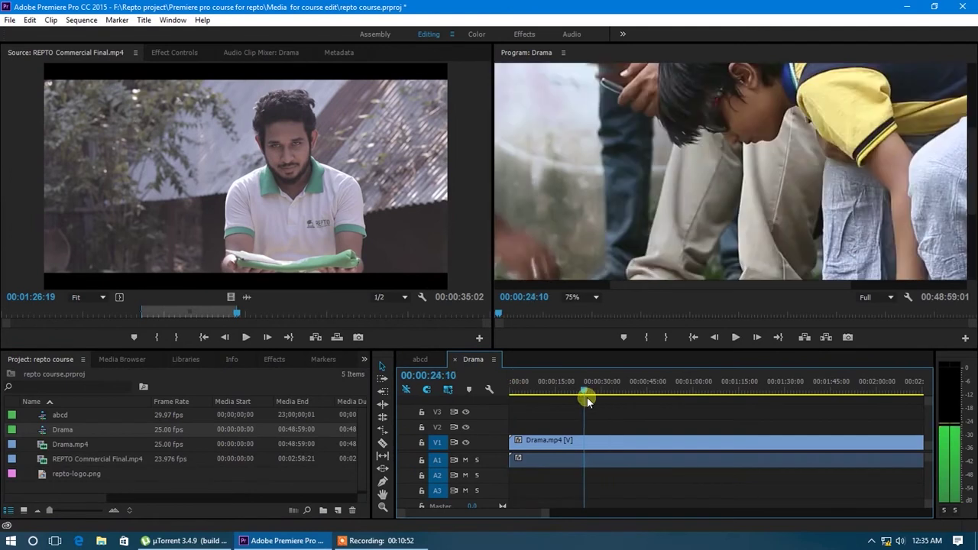
Step: Zoom the Drama timeline out to 00:45:00 and enlarge the V1 track height
{"action": "mouse_move", "coordinate": [546, 512]}
{"action": "left_mouse_down"}
{"action": "mouse_move", "coordinate": [843, 506]}
{"action": "mouse_move", "coordinate": [791, 517]}
{"action": "left_mouse_up"}
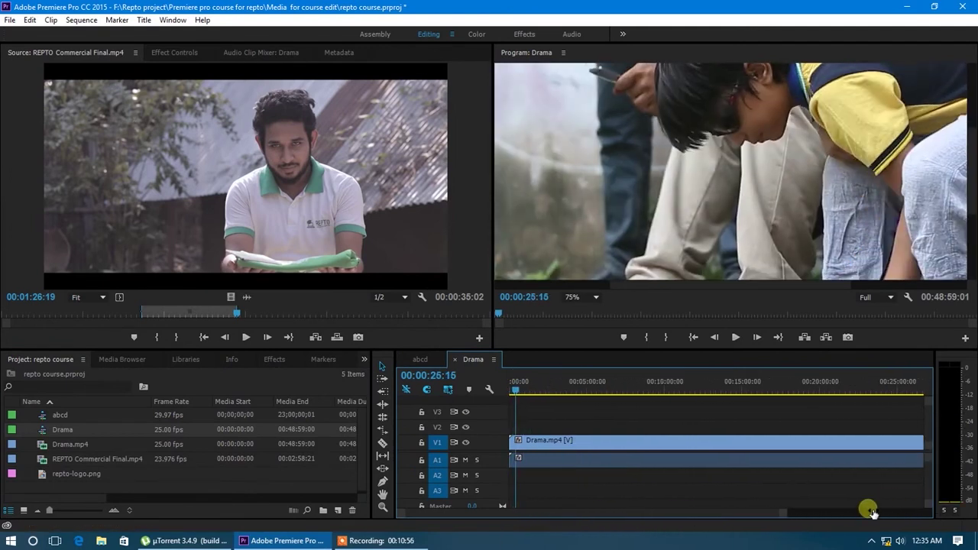
{"action": "left_click_drag", "start_coordinate": [787, 514], "coordinate": [806, 513]}
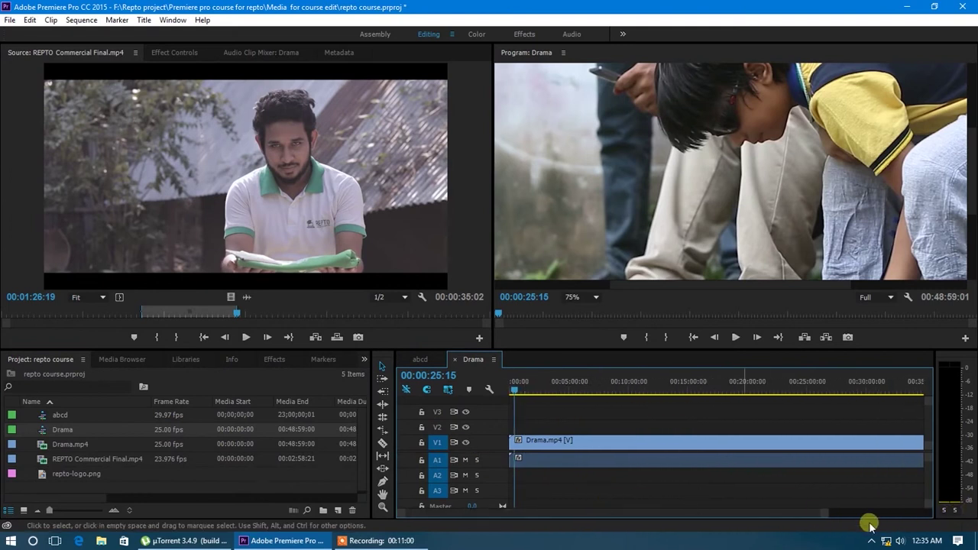
{"action": "left_click_drag", "start_coordinate": [825, 518], "coordinate": [878, 513]}
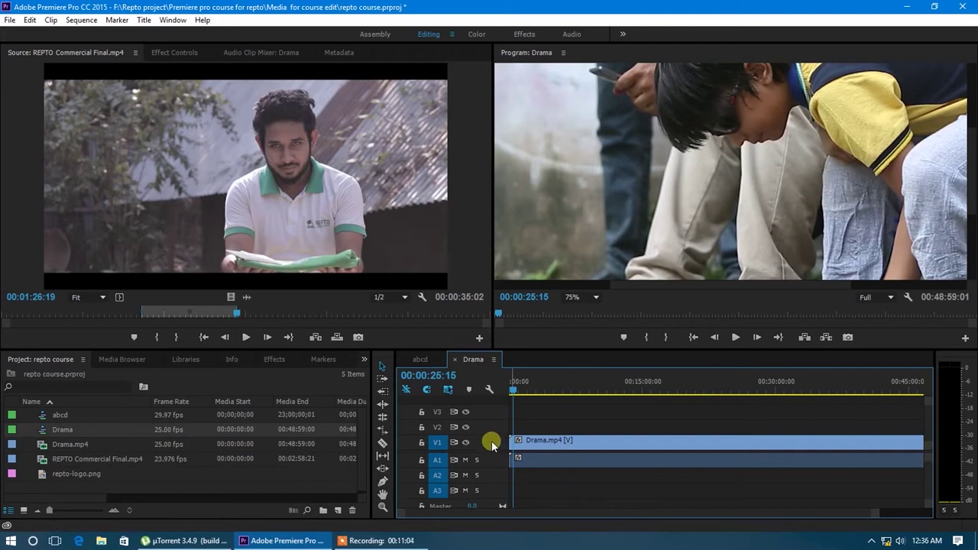
{"action": "mouse_move", "coordinate": [494, 434]}
{"action": "left_mouse_down"}
{"action": "mouse_move", "coordinate": [497, 416]}
{"action": "mouse_move", "coordinate": [497, 437]}
{"action": "left_mouse_up"}
Step: Expand Video 1 and Audio 1 to show Drama.mp4's thumbnail and waveform
{"action": "double_click", "coordinate": [495, 447]}
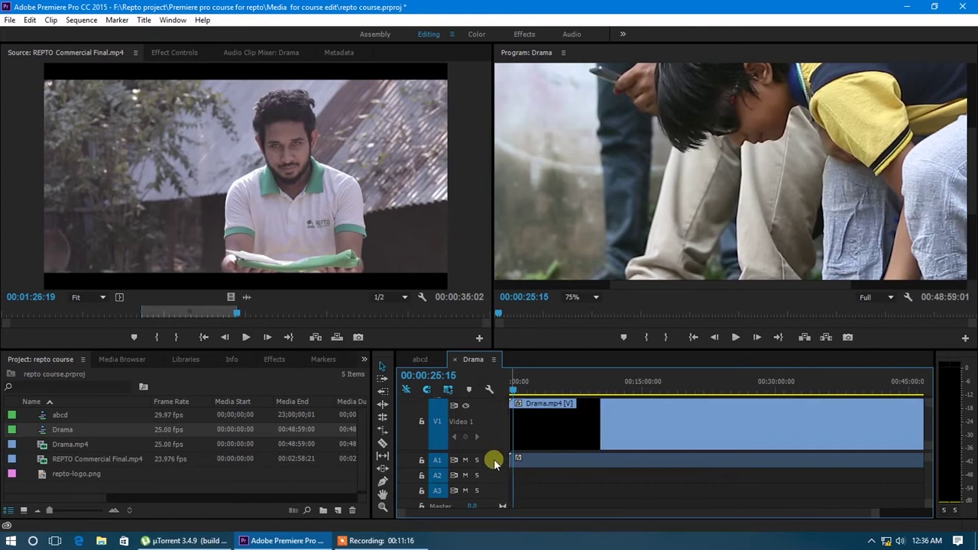
{"action": "double_click", "coordinate": [494, 458]}
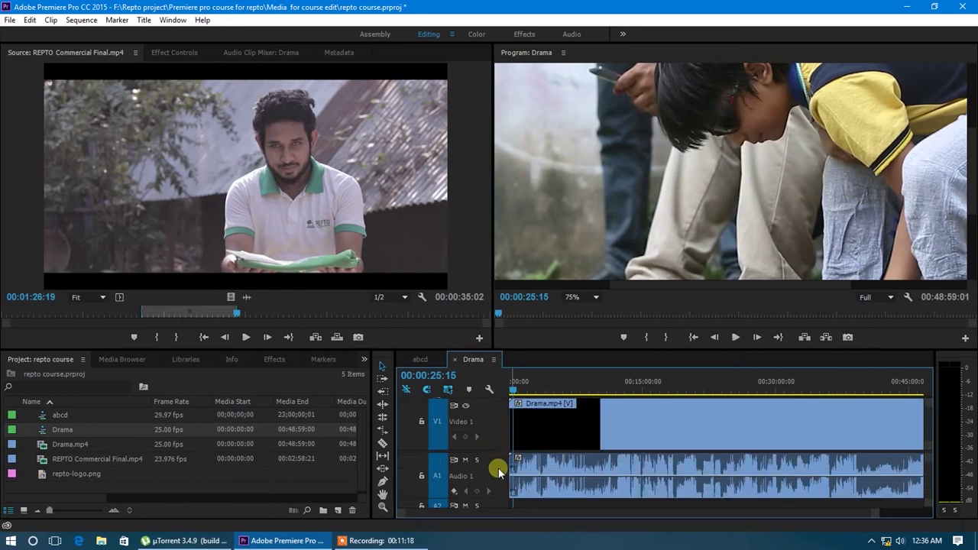
{"action": "scroll", "coordinate": [584, 470], "scroll_direction": "down", "scroll_amount": 1}
{"action": "scroll", "coordinate": [581, 469], "scroll_direction": "up", "scroll_amount": 1}
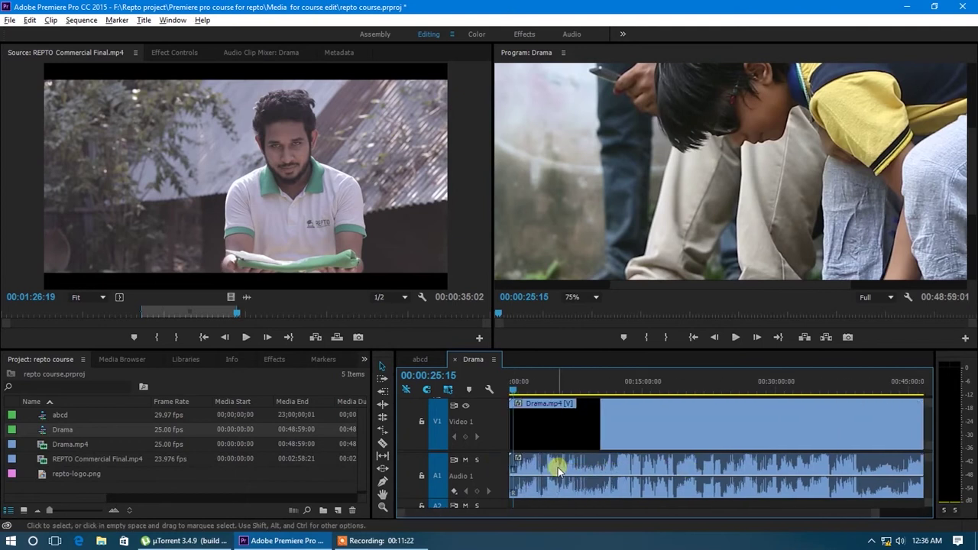
Step: Enlarge the timeline to reveal V2, A2 and A3, fitting the whole Drama sequence
{"action": "mouse_move", "coordinate": [593, 513]}
{"action": "left_mouse_down"}
{"action": "mouse_move", "coordinate": [548, 519]}
{"action": "mouse_move", "coordinate": [877, 529]}
{"action": "left_mouse_up"}
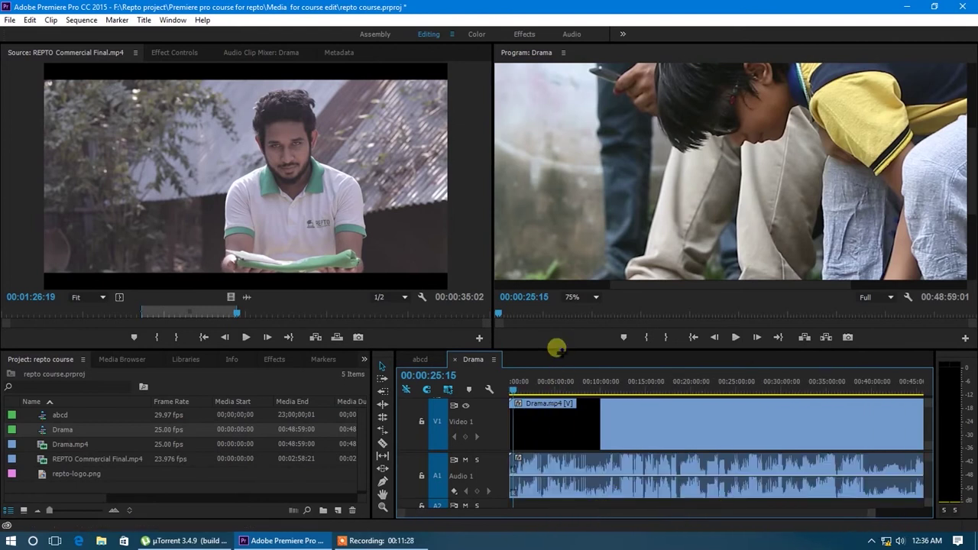
{"action": "left_click_drag", "start_coordinate": [556, 348], "coordinate": [556, 319]}
{"action": "key", "text": "minus"}
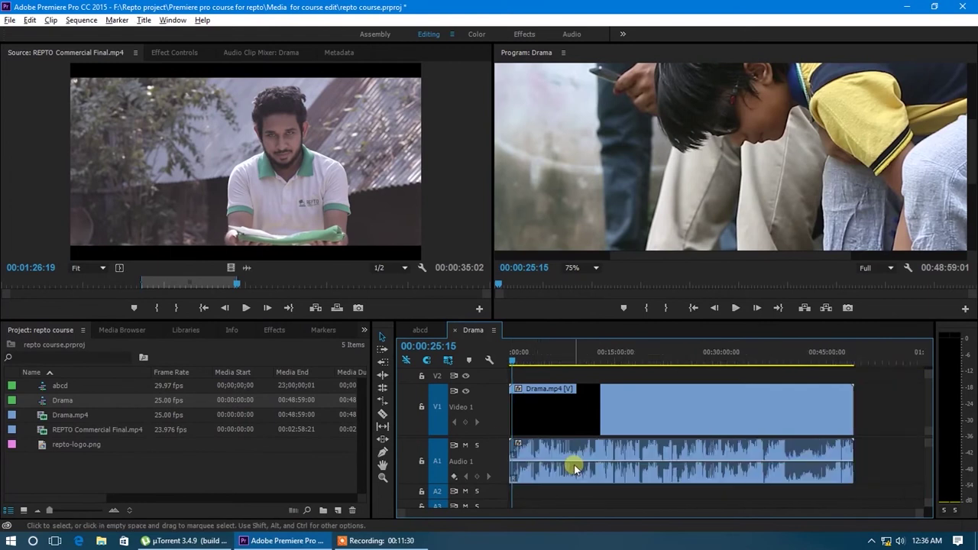
{"action": "left_click", "coordinate": [104, 433]}
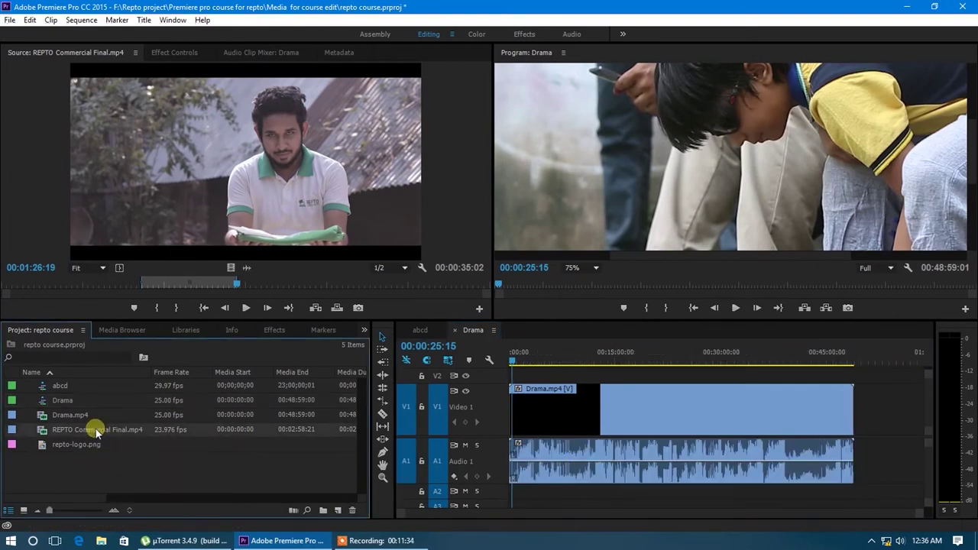
{"action": "right_click", "coordinate": [97, 433]}
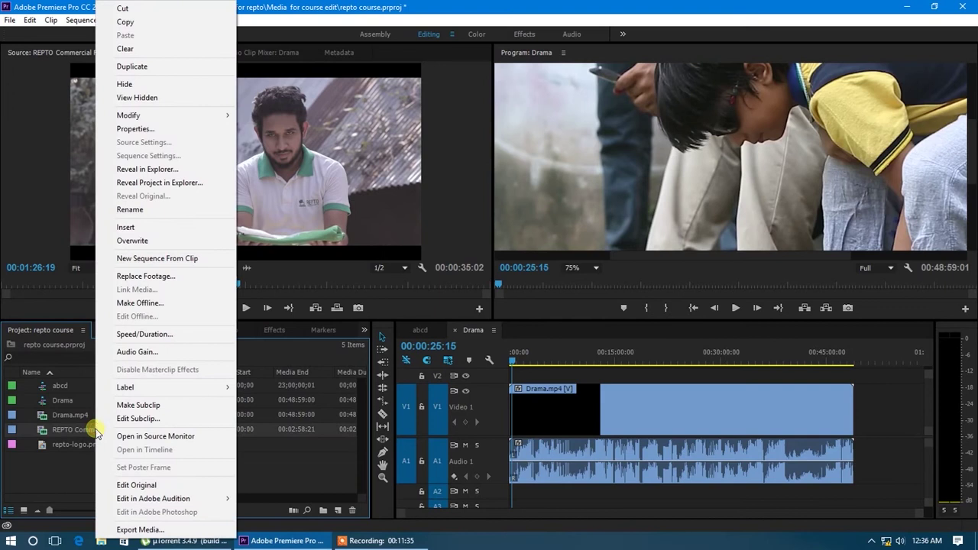
Step: Make a 23.976 fps REPTO Commercial Final sequence from the clip, scrub it, then close it
{"action": "left_click", "coordinate": [150, 262]}
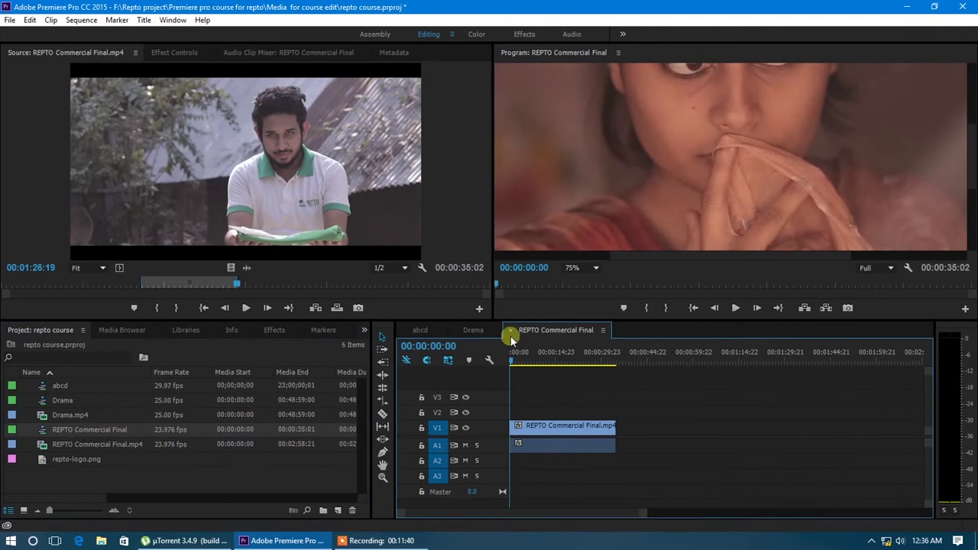
{"action": "left_click_drag", "start_coordinate": [515, 359], "coordinate": [545, 359]}
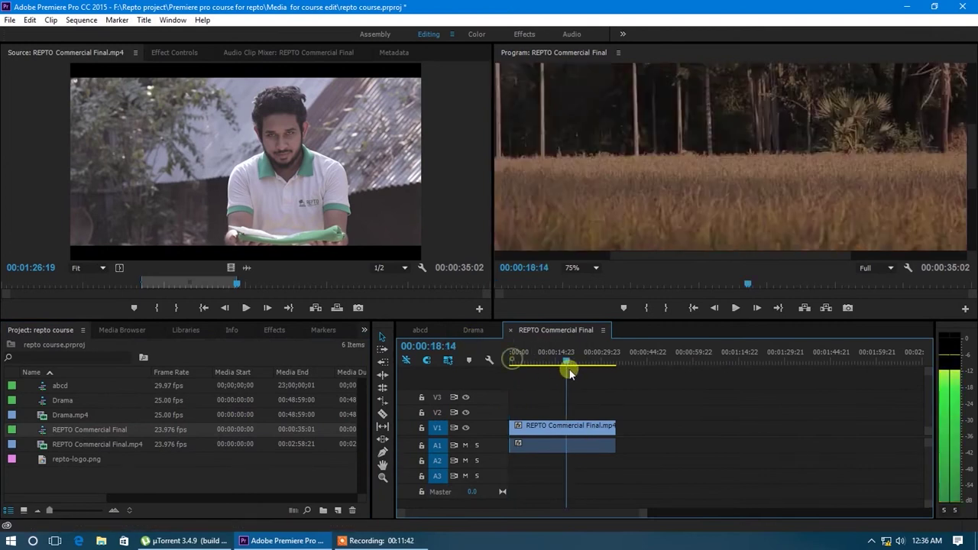
{"action": "left_click", "coordinate": [142, 479]}
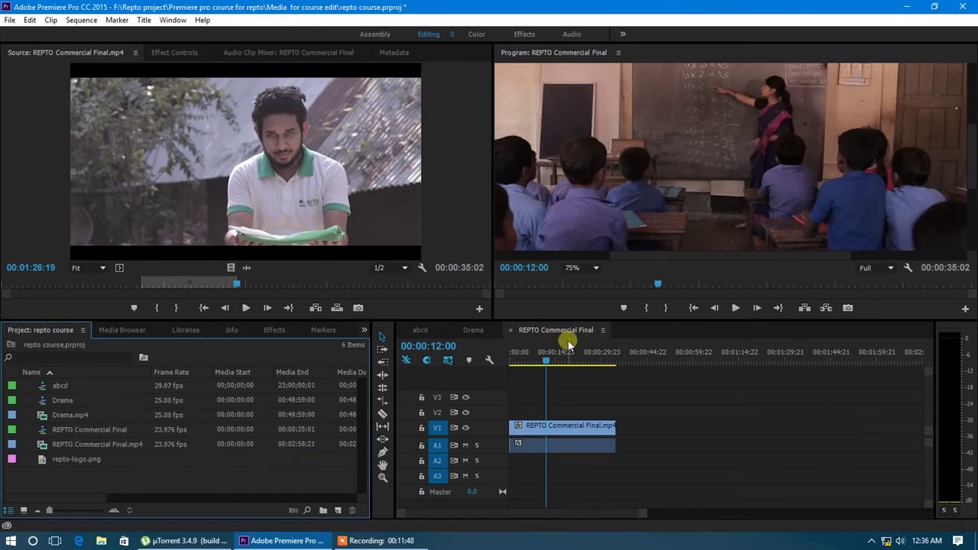
{"action": "left_click", "coordinate": [512, 331]}
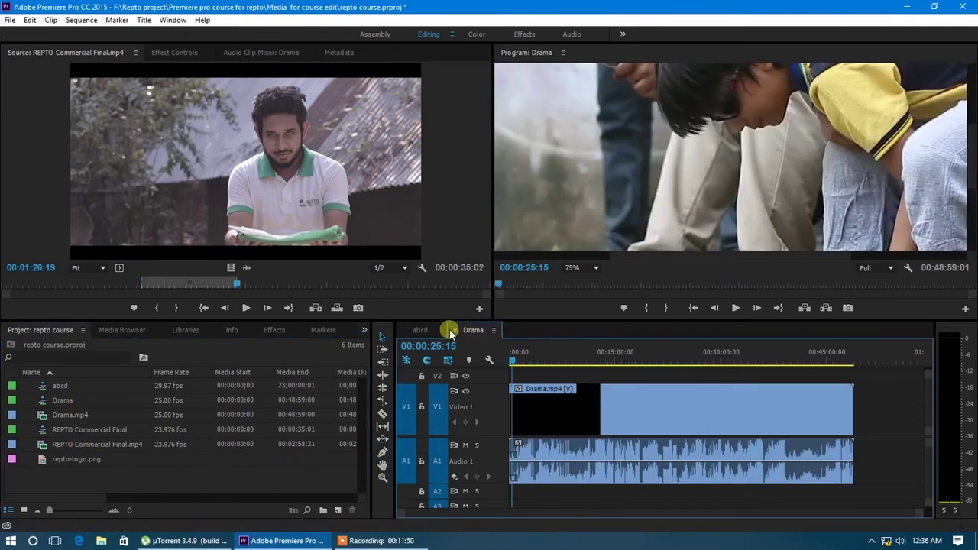
Step: Close the Drama and abcd timelines
{"action": "left_click", "coordinate": [460, 330]}
{"action": "left_click", "coordinate": [407, 330]}
{"action": "left_click", "coordinate": [125, 487]}
Step: Delete the REPTO Commercial Final, abcd and Drama sequences from the project
{"action": "left_click", "coordinate": [79, 430]}
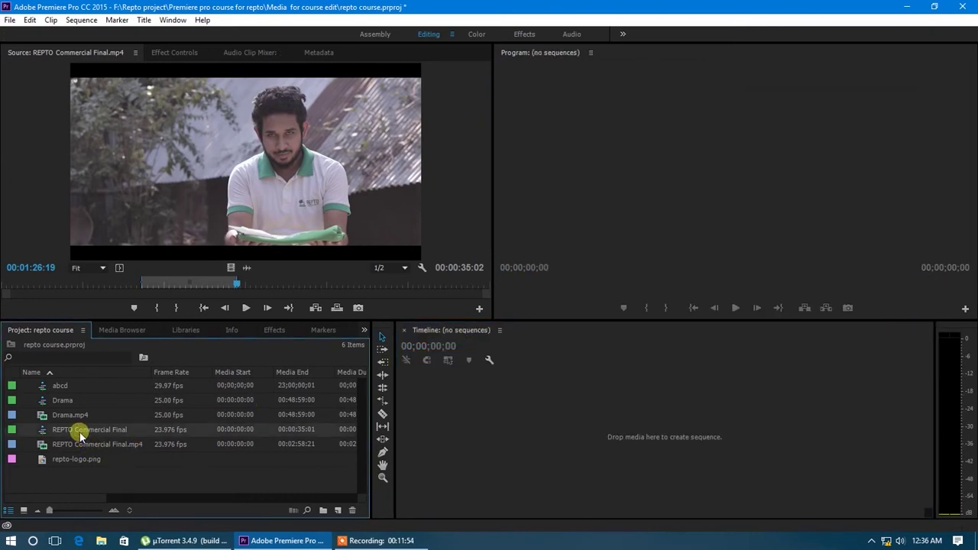
{"action": "key", "text": "Delete"}
{"action": "left_click", "coordinate": [62, 400]}
{"action": "left_click", "coordinate": [57, 386], "text": "shift"}
{"action": "key", "text": "Delete"}
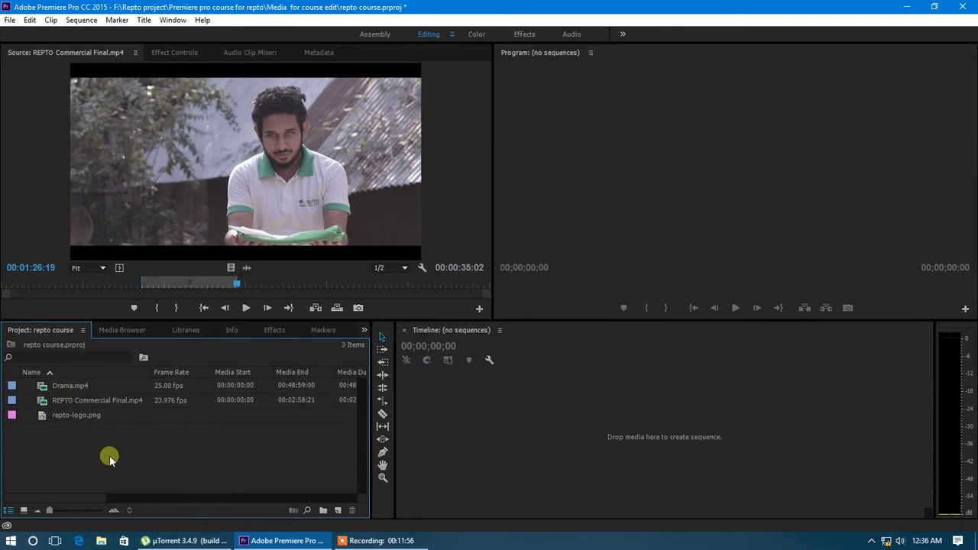
Step: Build a 23.976 fps REPTO Commercial Final sequence from the clip, scrub to 00:00:10:05, and select it
{"action": "right_click", "coordinate": [85, 402]}
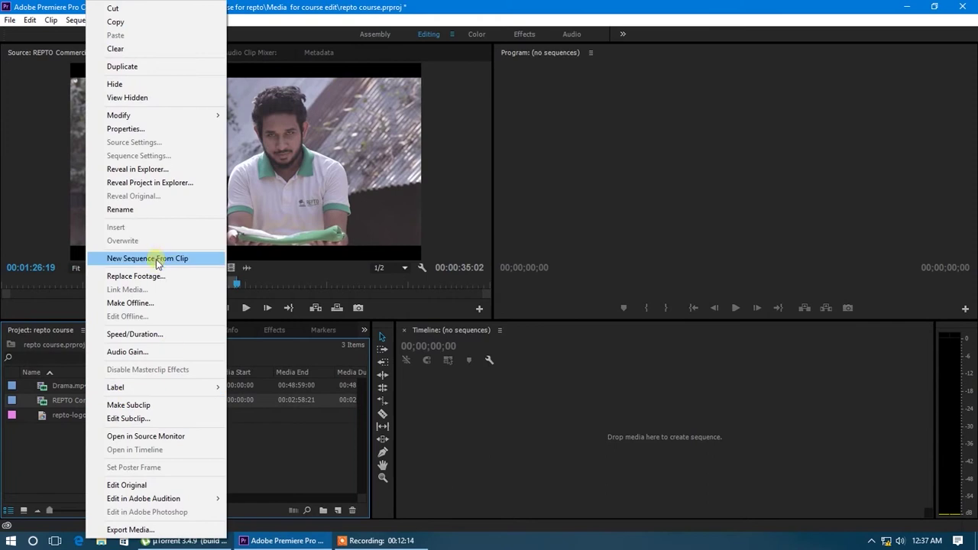
{"action": "left_click", "coordinate": [158, 262]}
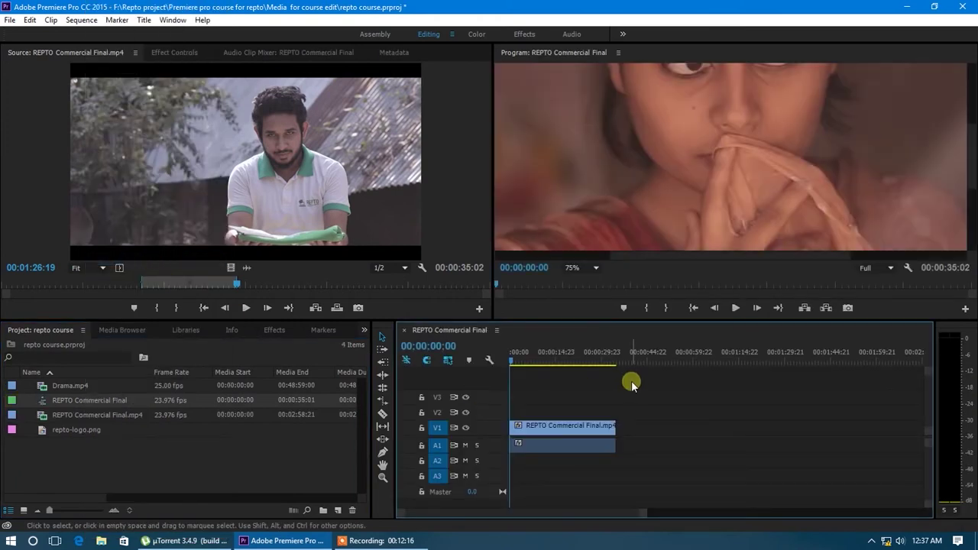
{"action": "mouse_move", "coordinate": [511, 363]}
{"action": "left_mouse_down"}
{"action": "mouse_move", "coordinate": [616, 366]}
{"action": "mouse_move", "coordinate": [579, 376]}
{"action": "mouse_move", "coordinate": [510, 365]}
{"action": "left_mouse_up"}
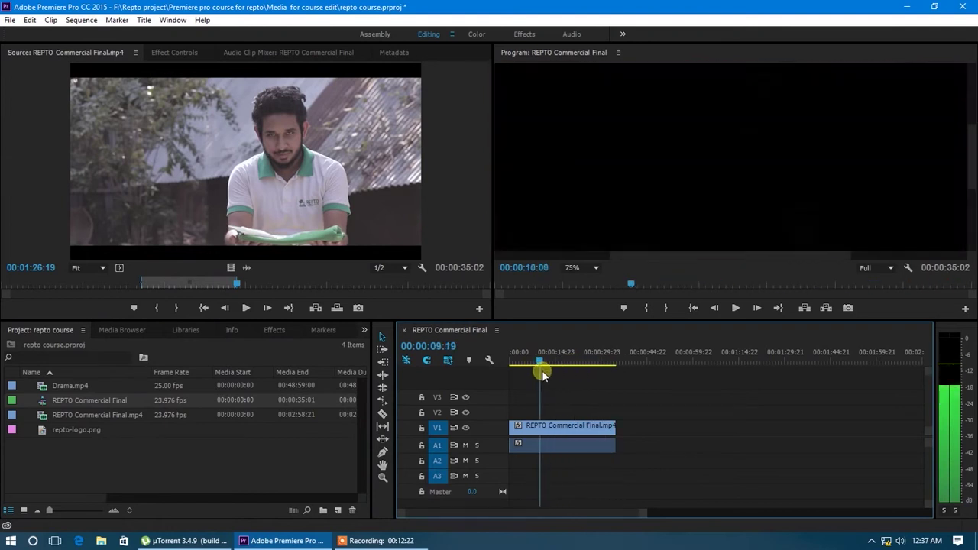
{"action": "left_click_drag", "start_coordinate": [512, 361], "coordinate": [541, 367]}
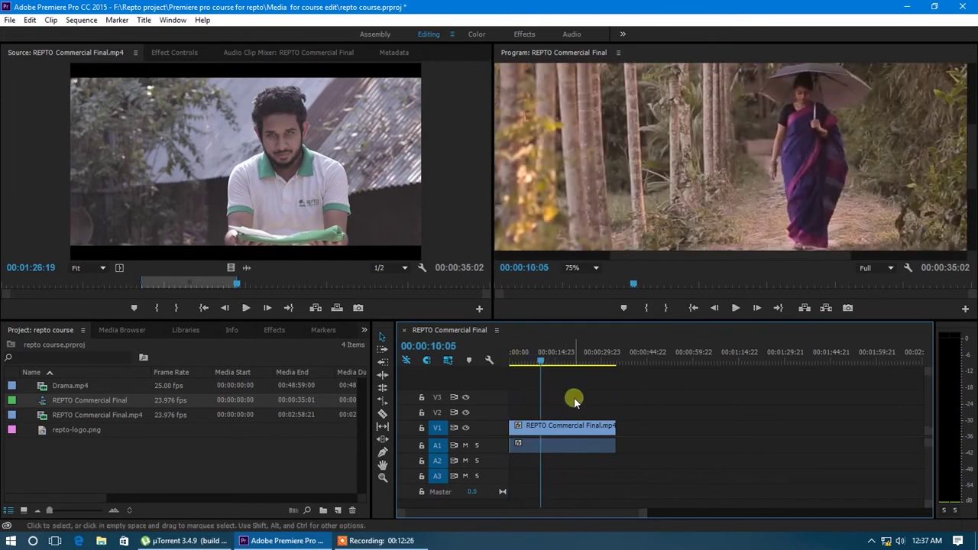
{"action": "left_click", "coordinate": [573, 447]}
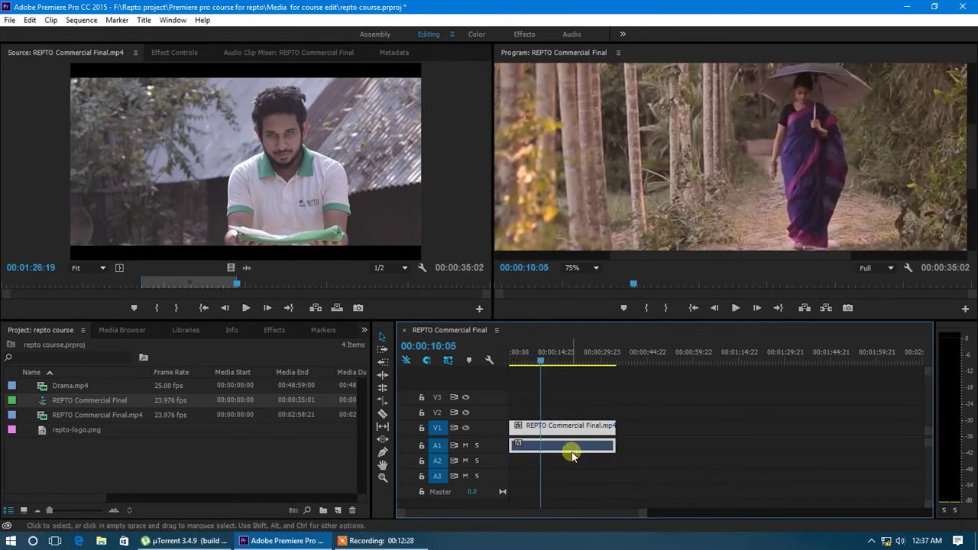
Step: Delete the clip, return to the start, and drag REPTO Commercial Final.mp4 onto V1 and A1
{"action": "key", "text": "Delete"}
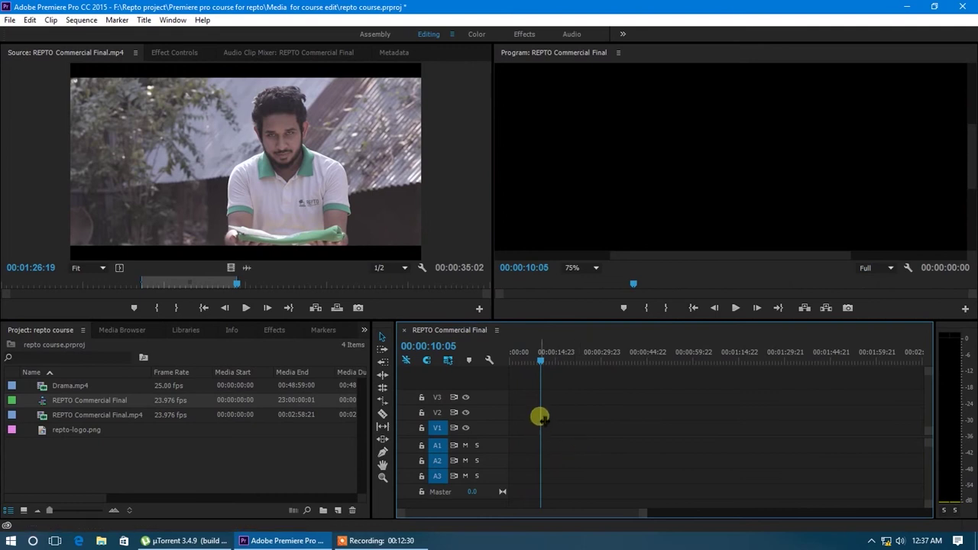
{"action": "mouse_move", "coordinate": [541, 359]}
{"action": "left_mouse_down"}
{"action": "mouse_move", "coordinate": [509, 365]}
{"action": "mouse_move", "coordinate": [574, 380]}
{"action": "mouse_move", "coordinate": [509, 374]}
{"action": "left_mouse_up"}
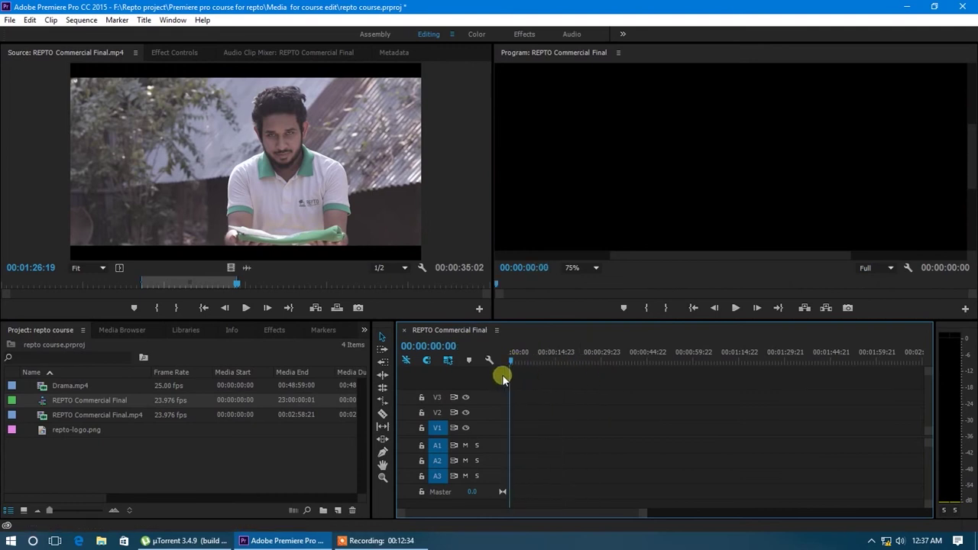
{"action": "left_click", "coordinate": [84, 415]}
{"action": "left_click_drag", "start_coordinate": [74, 420], "coordinate": [508, 439]}
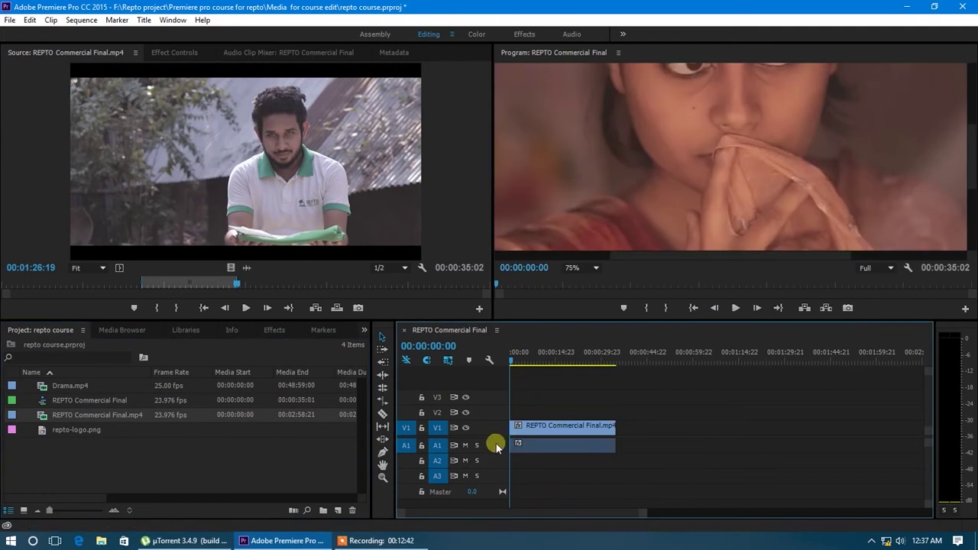
Step: Delete that clip again and drop a 00:00:35:02 Source monitor portion onto V1 and A1
{"action": "left_click", "coordinate": [553, 443]}
{"action": "key", "text": "Delete"}
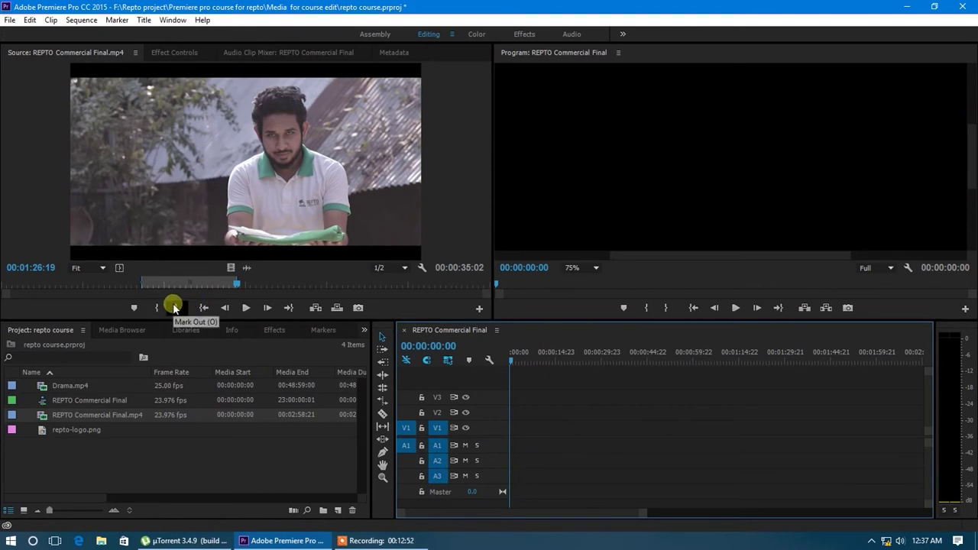
{"action": "left_click_drag", "start_coordinate": [237, 286], "coordinate": [164, 281]}
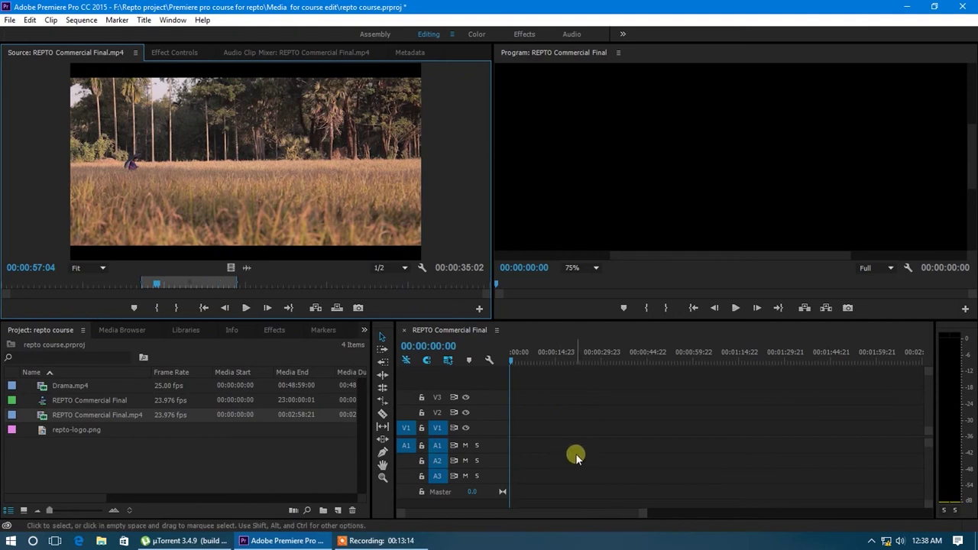
{"action": "left_click_drag", "start_coordinate": [285, 191], "coordinate": [508, 432]}
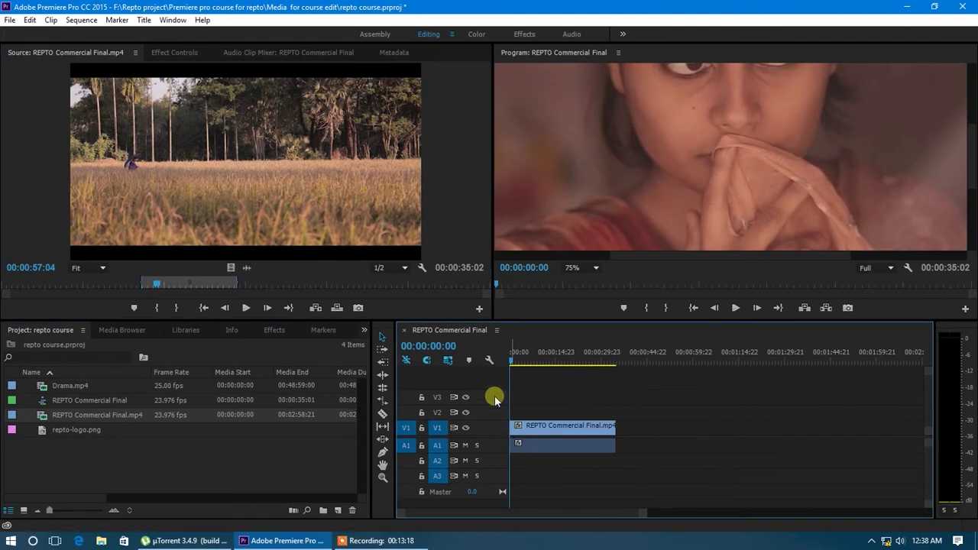
Step: Scrub the source to the woman close-up, play the sequence, and expand V1 and A1
{"action": "left_click", "coordinate": [142, 275]}
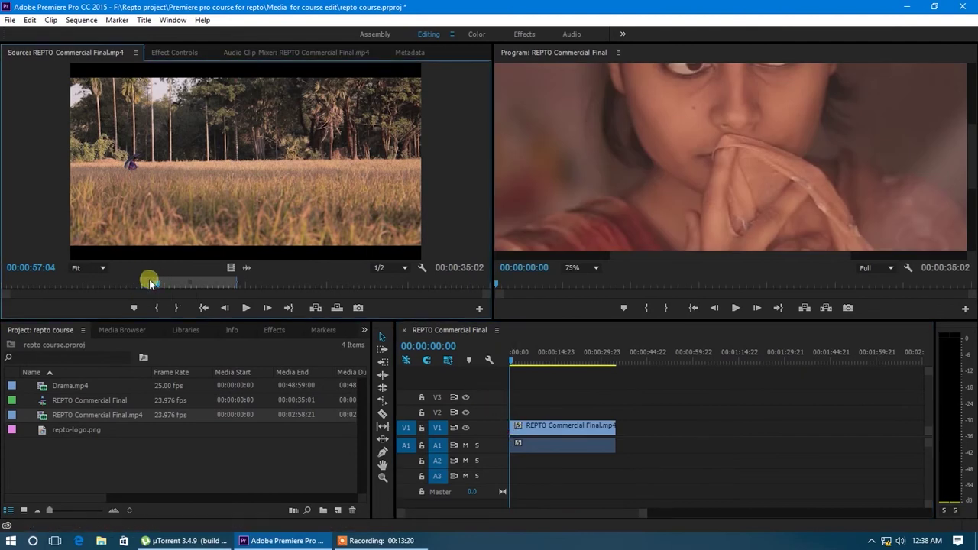
{"action": "left_click_drag", "start_coordinate": [148, 280], "coordinate": [143, 288]}
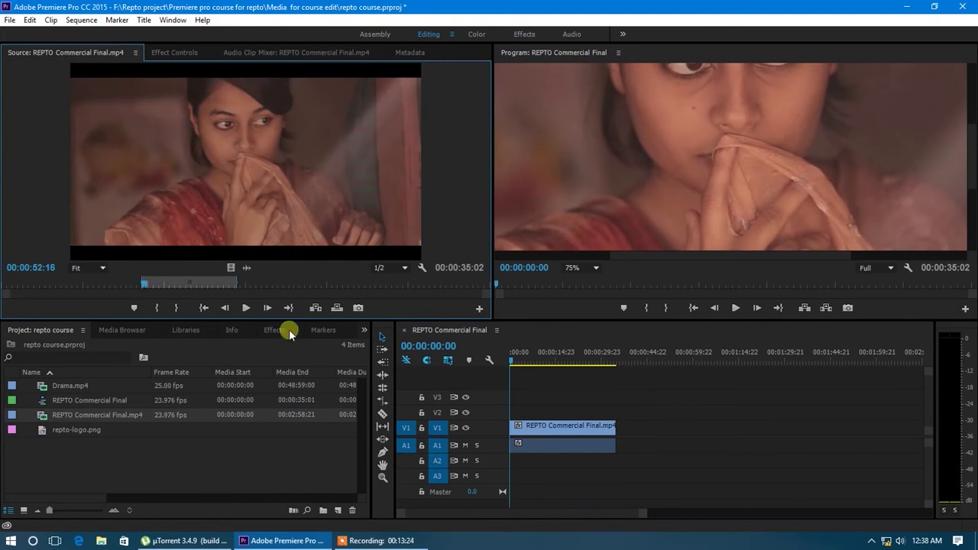
{"action": "left_click", "coordinate": [513, 363]}
{"action": "key", "text": "space"}
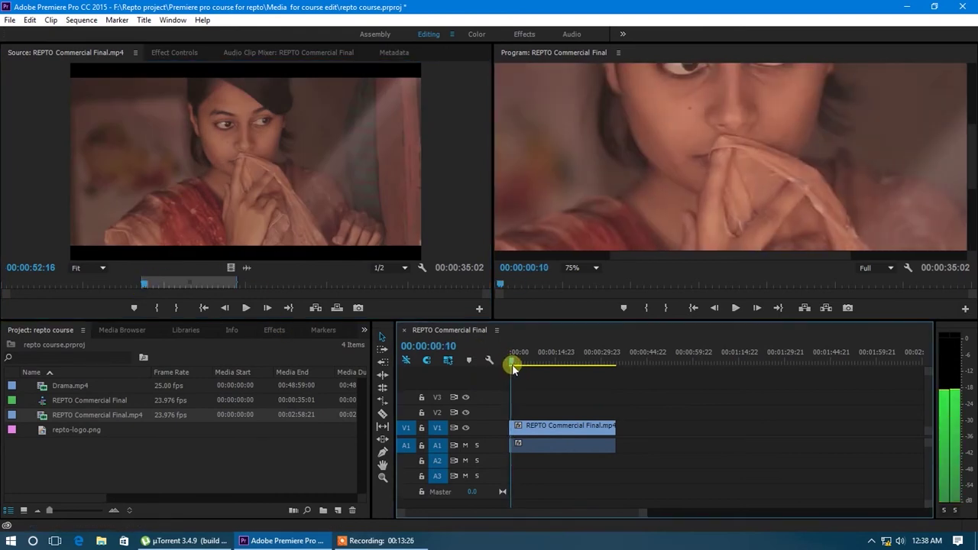
{"action": "left_click", "coordinate": [518, 438]}
{"action": "double_click", "coordinate": [496, 425]}
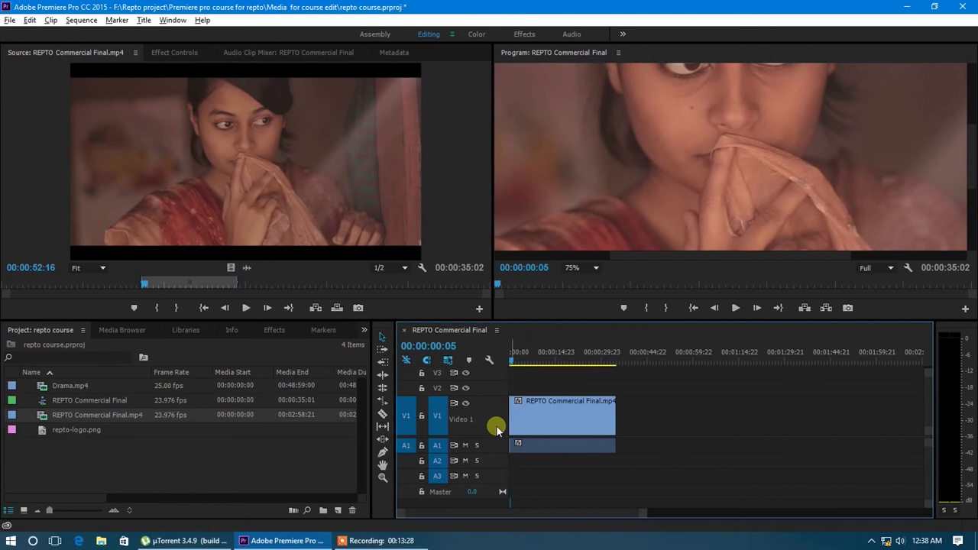
{"action": "double_click", "coordinate": [496, 441]}
Step: Extend the clip's head, then move it back to the start, making the sequence 00:01:27:01
{"action": "left_click_drag", "start_coordinate": [535, 437], "coordinate": [655, 420]}
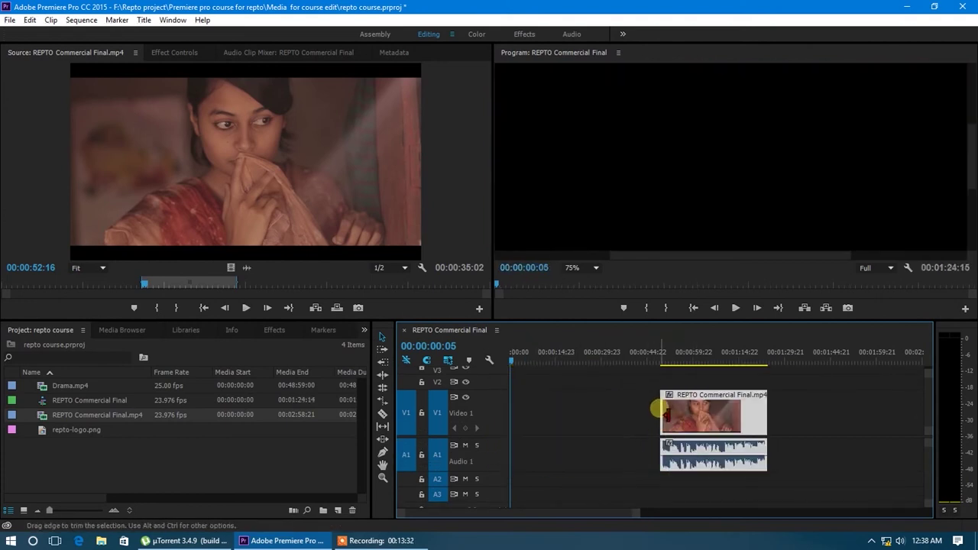
{"action": "left_click_drag", "start_coordinate": [662, 413], "coordinate": [520, 417]}
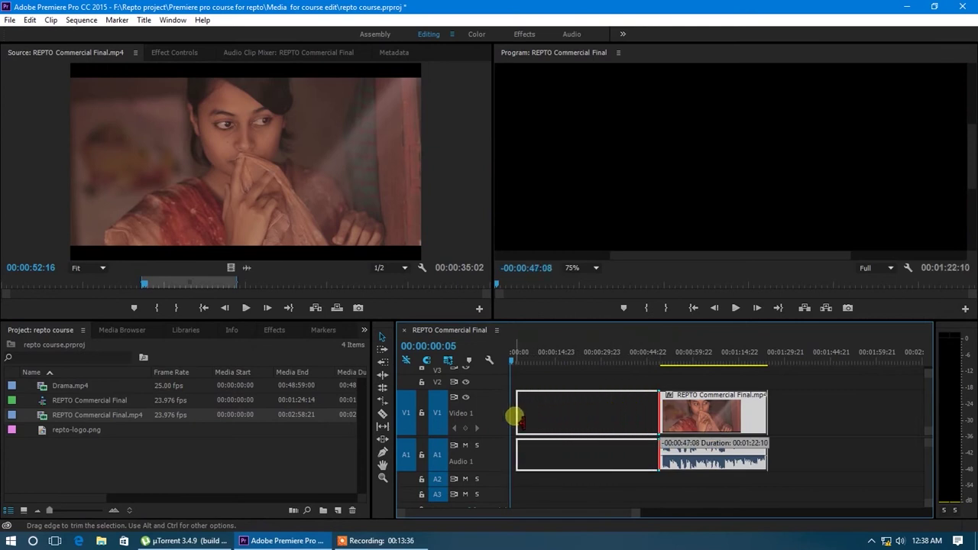
{"action": "left_click_drag", "start_coordinate": [515, 417], "coordinate": [516, 417]}
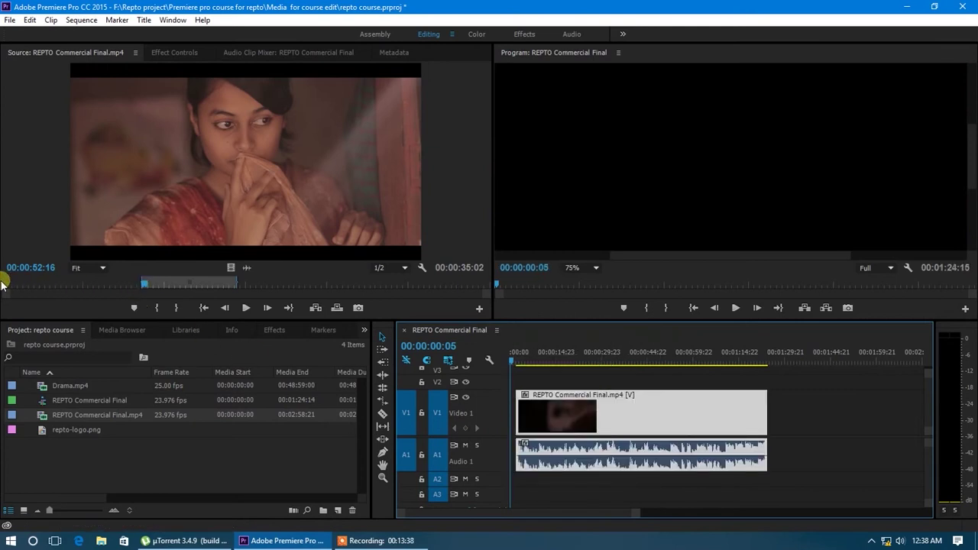
{"action": "mouse_move", "coordinate": [565, 418]}
{"action": "left_mouse_down"}
{"action": "mouse_move", "coordinate": [694, 421]}
{"action": "mouse_move", "coordinate": [572, 428]}
{"action": "left_mouse_up"}
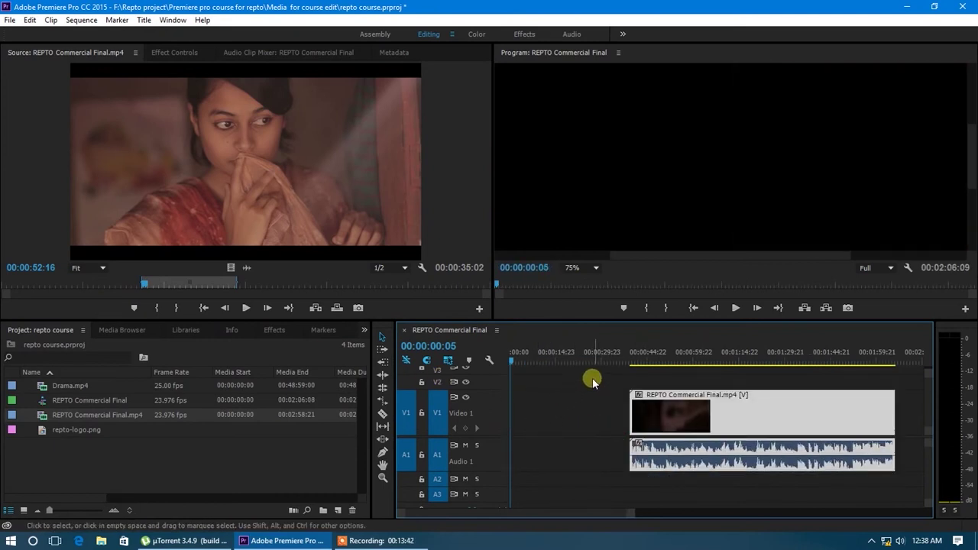
{"action": "left_click_drag", "start_coordinate": [655, 415], "coordinate": [536, 416]}
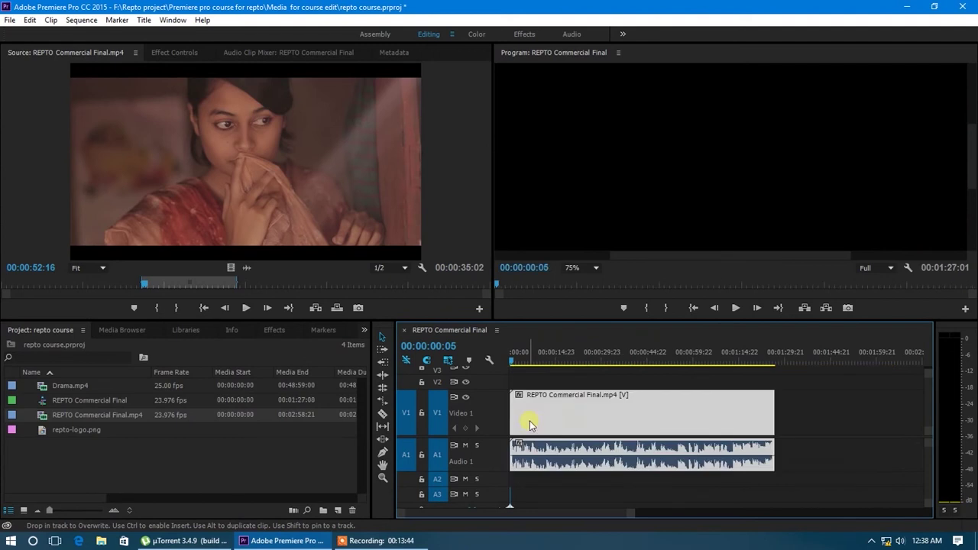
{"action": "left_click_drag", "start_coordinate": [514, 365], "coordinate": [560, 374]}
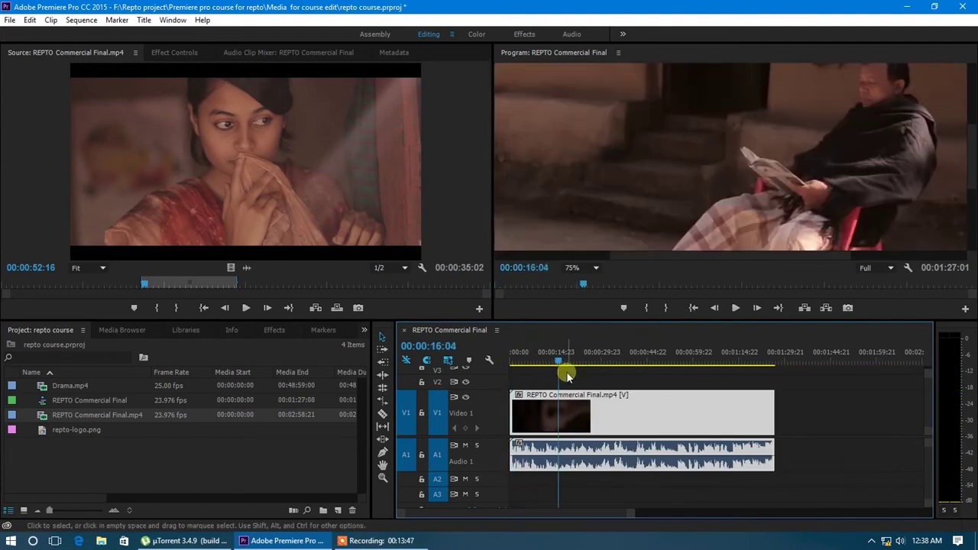
Step: Set the Program monitor zoom to Fit, leaving the Source monitor at Fit
{"action": "left_click", "coordinate": [592, 267]}
{"action": "left_click", "coordinate": [588, 278]}
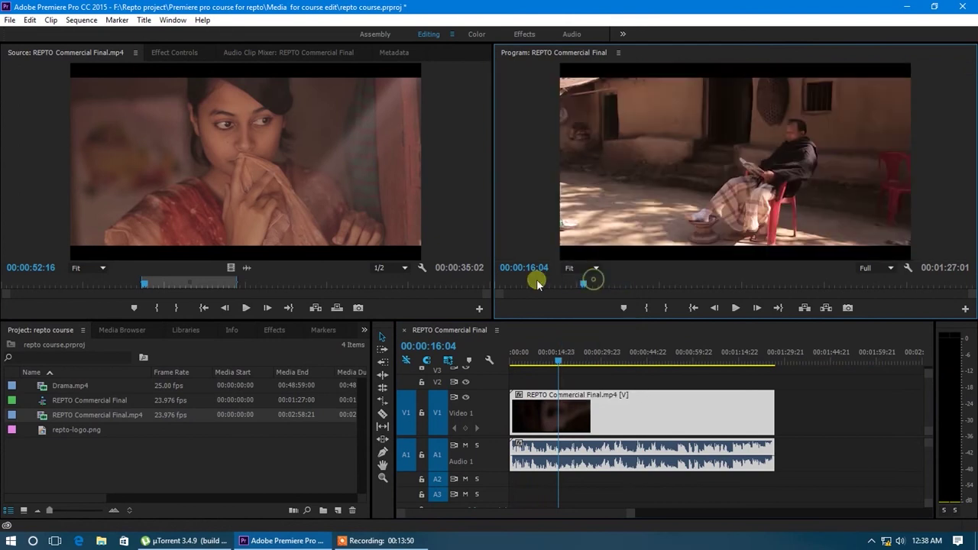
{"action": "left_click", "coordinate": [96, 268]}
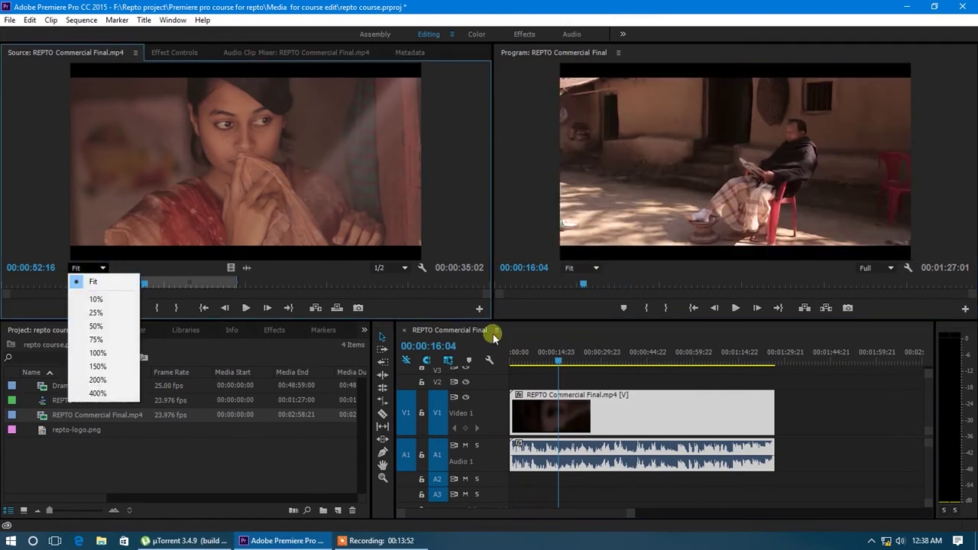
{"action": "left_click", "coordinate": [525, 320]}
Step: Scrub the sequence back to about 00:00:03 and delete its clips
{"action": "mouse_move", "coordinate": [523, 341]}
{"action": "left_mouse_down"}
{"action": "mouse_move", "coordinate": [503, 360]}
{"action": "mouse_move", "coordinate": [604, 373]}
{"action": "mouse_move", "coordinate": [602, 393]}
{"action": "left_mouse_up"}
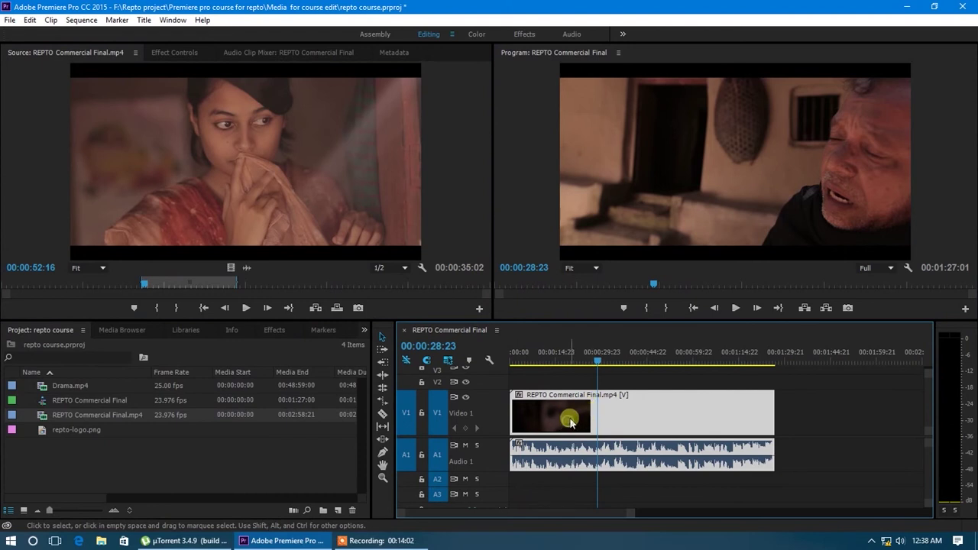
{"action": "left_click_drag", "start_coordinate": [596, 360], "coordinate": [518, 382]}
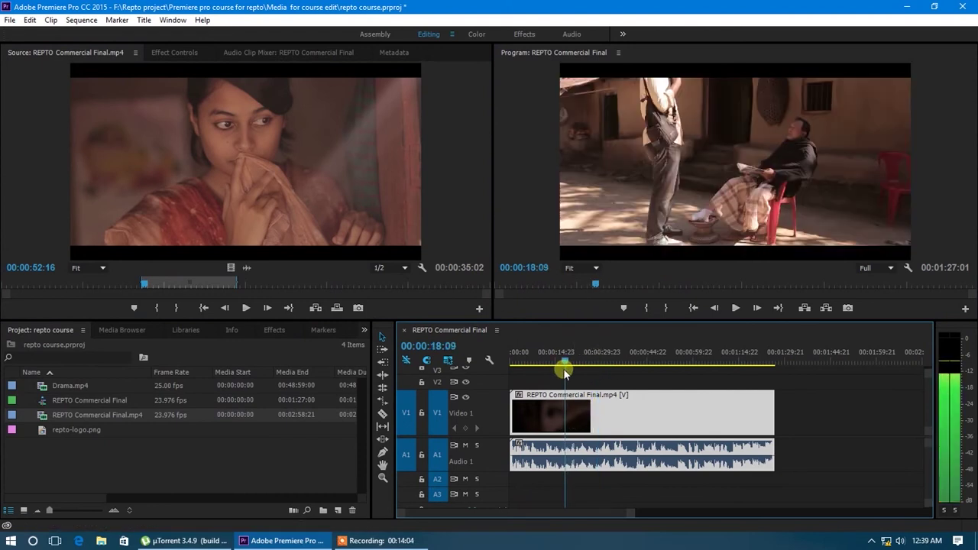
{"action": "key", "text": "Delete"}
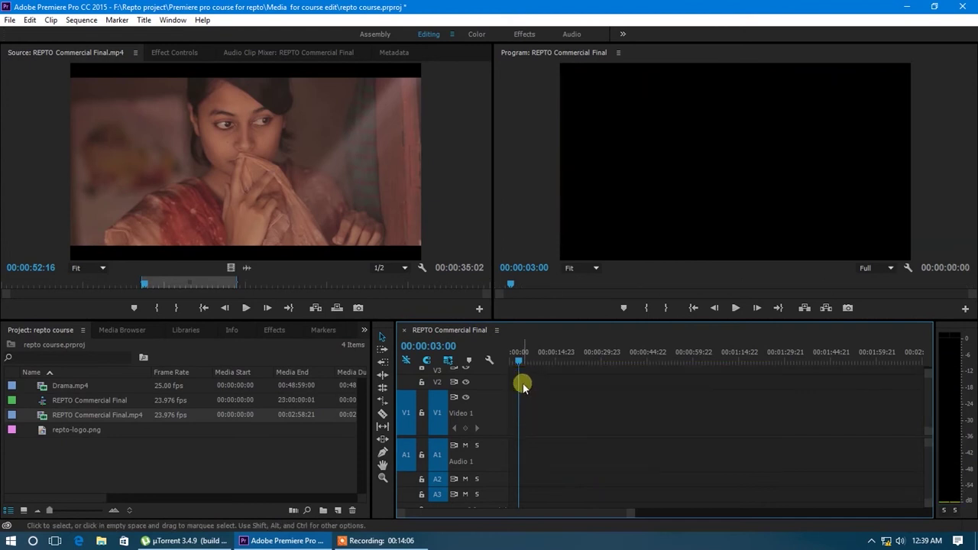
Step: Mark the source clip's out point at 00:00:04:00, giving a 00:00:04:01 excerpt
{"action": "left_click", "coordinate": [6, 283]}
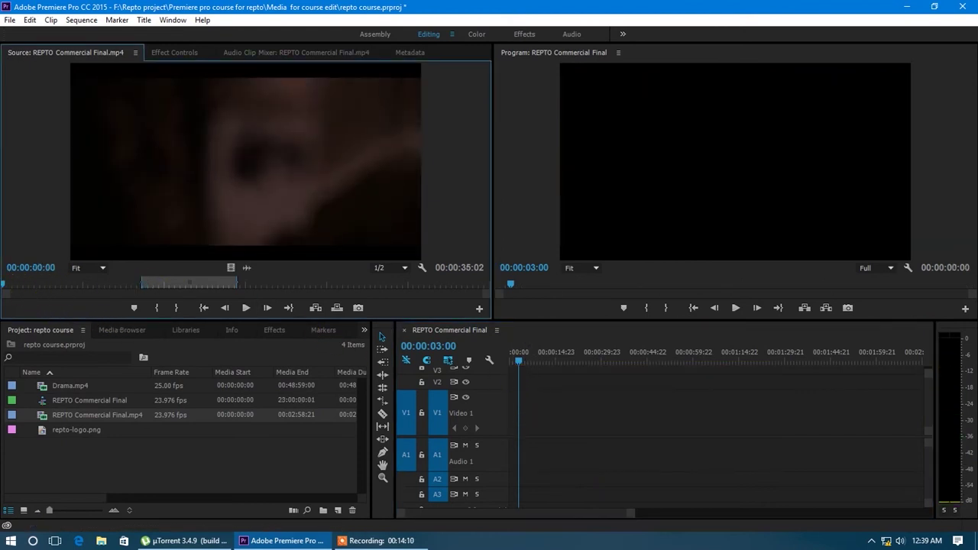
{"action": "key", "text": "space"}
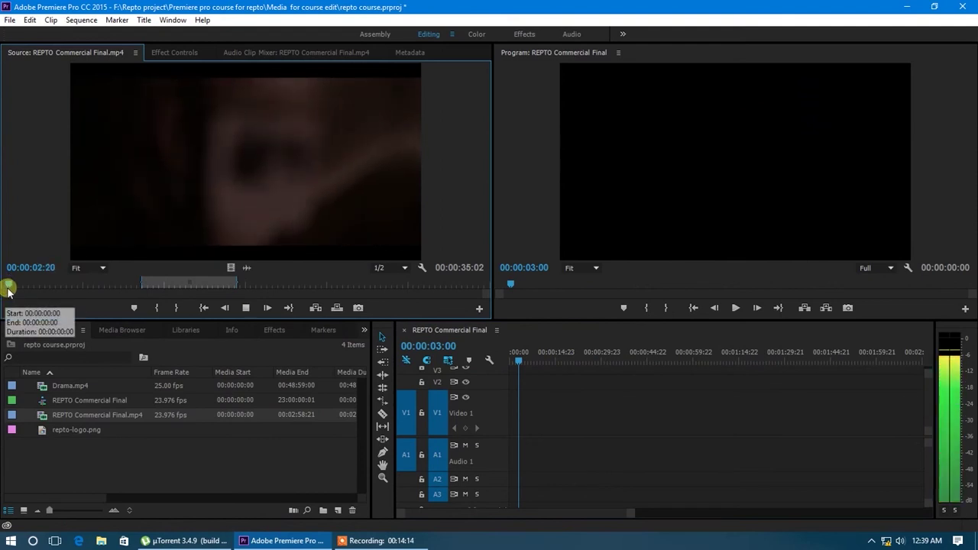
{"action": "key", "text": "space"}
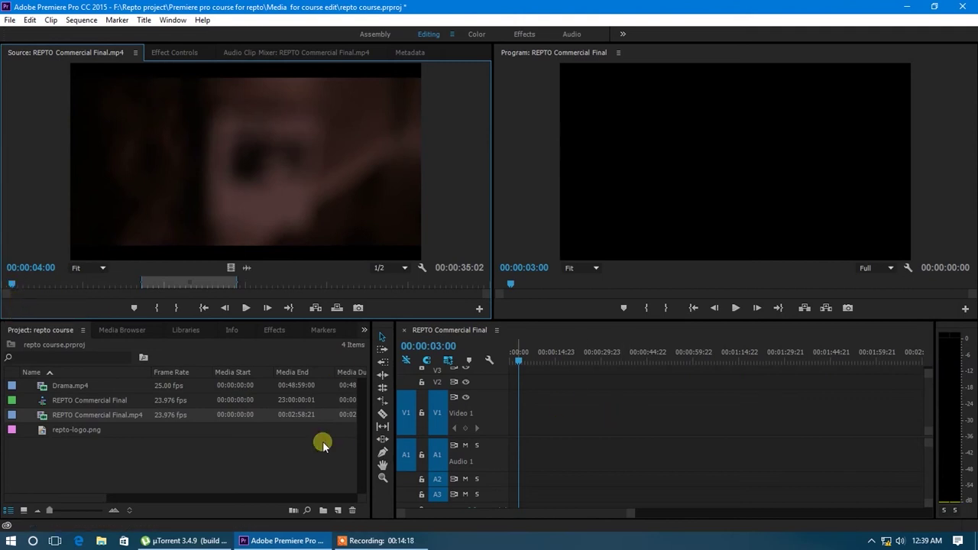
{"action": "left_click", "coordinate": [178, 308]}
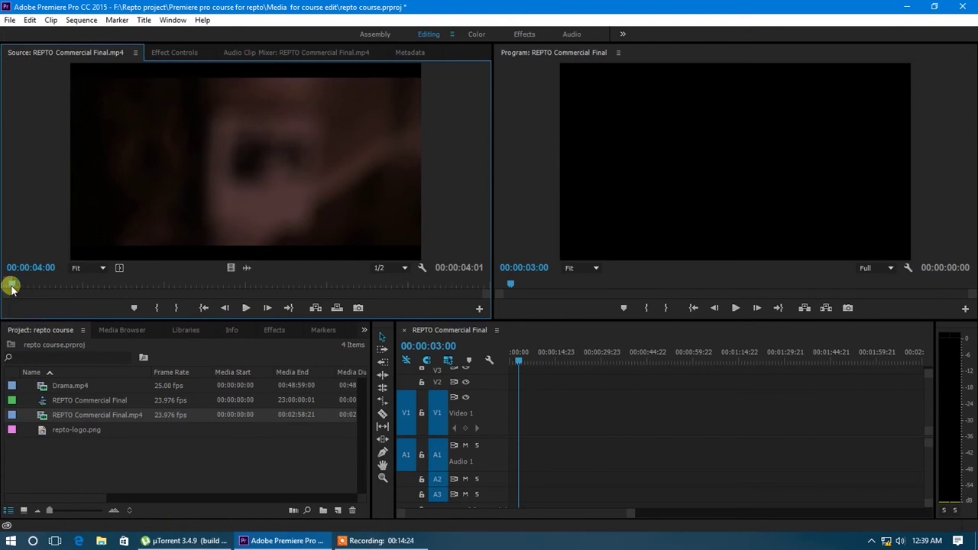
Step: Place the 00:00:04:01 excerpt at the sequence start, then delete it
{"action": "left_click_drag", "start_coordinate": [460, 370], "coordinate": [513, 426]}
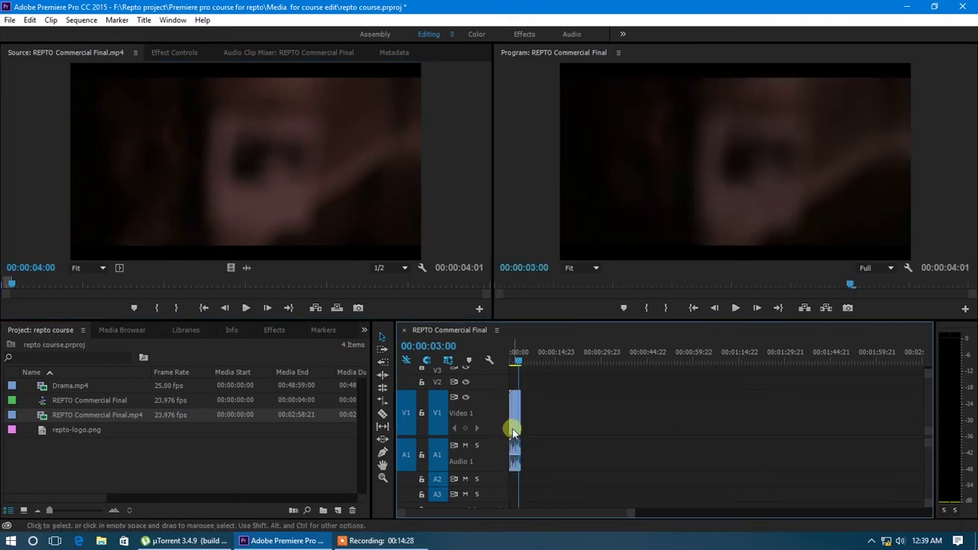
{"action": "left_click_drag", "start_coordinate": [633, 515], "coordinate": [543, 511]}
{"action": "left_click", "coordinate": [554, 430]}
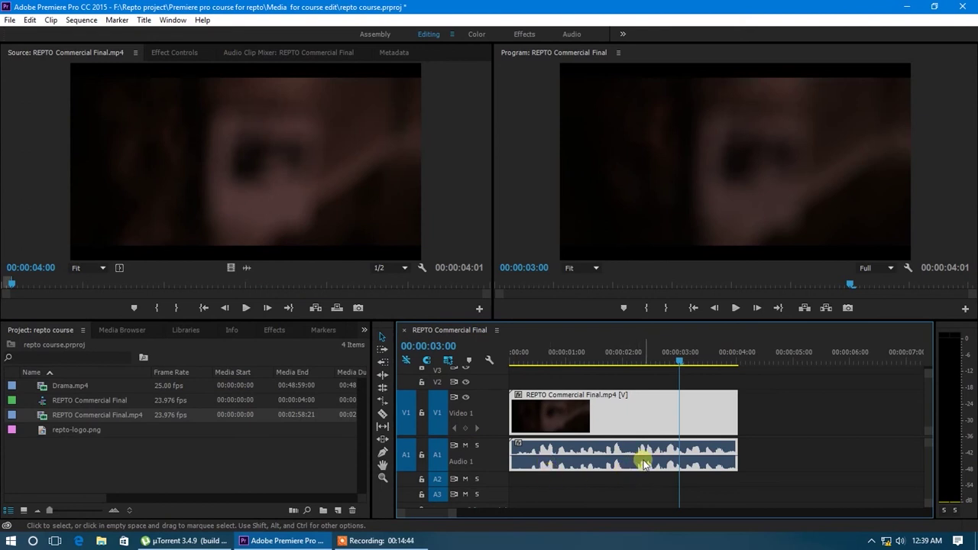
{"action": "key", "text": "Delete"}
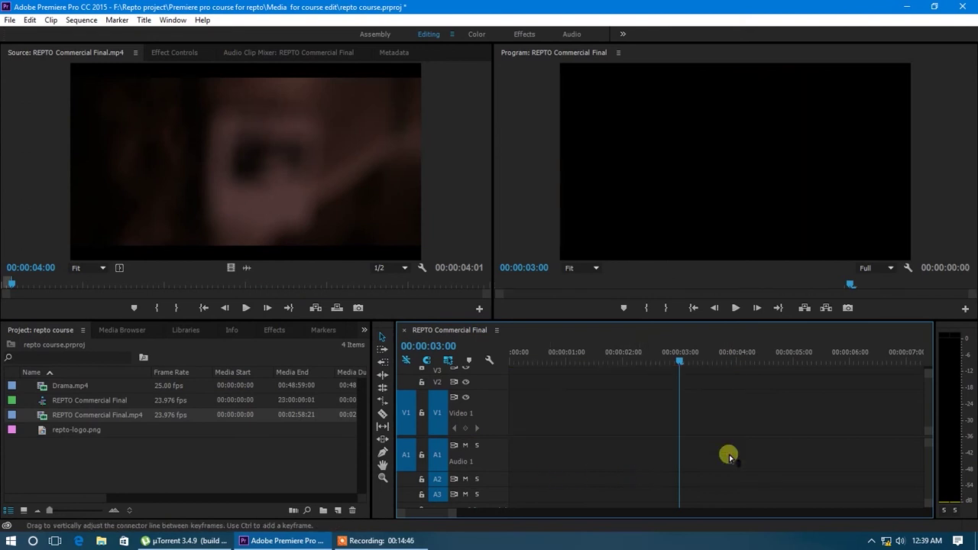
Step: Place only the video of the 00:00:04:01 commercial excerpt on V1, then only its audio on A1
{"action": "left_click", "coordinate": [231, 268]}
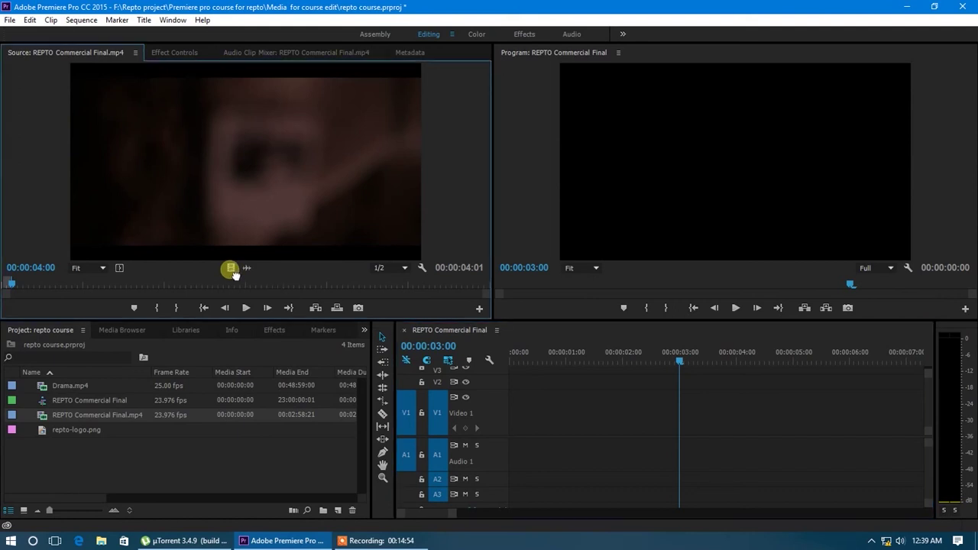
{"action": "left_click_drag", "start_coordinate": [321, 350], "coordinate": [506, 416]}
{"action": "left_click", "coordinate": [249, 272]}
{"action": "left_click_drag", "start_coordinate": [547, 440], "coordinate": [583, 451]}
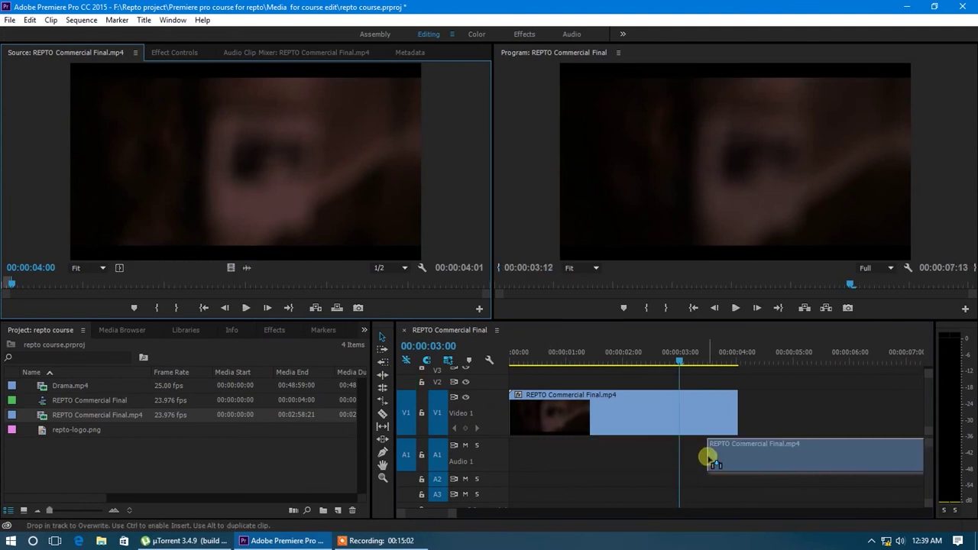
{"action": "left_click_drag", "start_coordinate": [583, 452], "coordinate": [679, 389]}
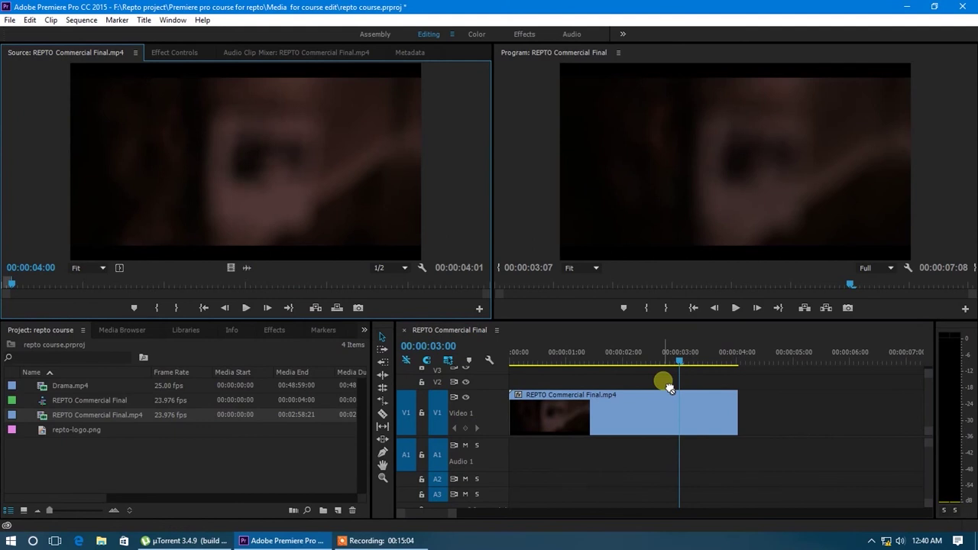
{"action": "left_click_drag", "start_coordinate": [669, 389], "coordinate": [628, 398]}
{"action": "left_click_drag", "start_coordinate": [622, 411], "coordinate": [491, 420]}
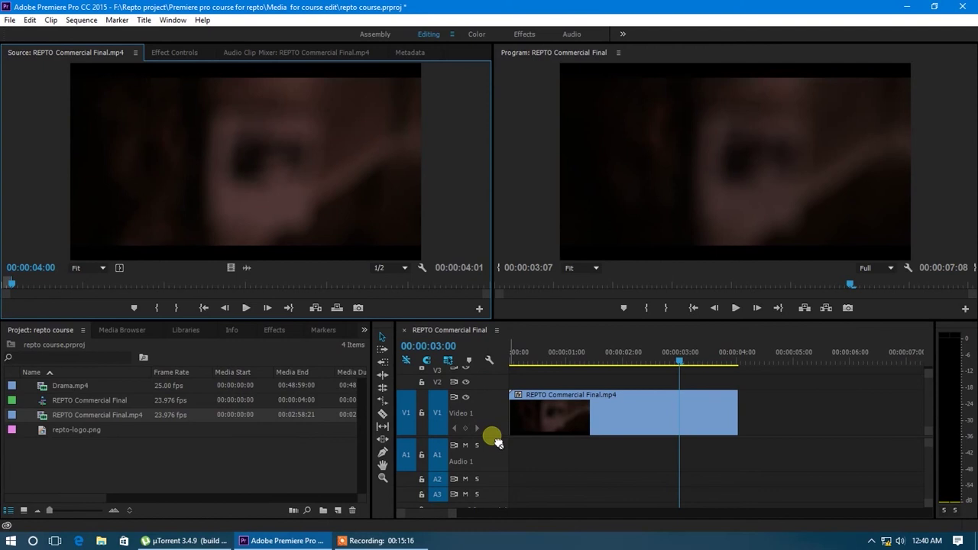
{"action": "mouse_move", "coordinate": [499, 441]}
{"action": "left_mouse_down"}
{"action": "mouse_move", "coordinate": [530, 499]}
{"action": "mouse_move", "coordinate": [504, 462]}
{"action": "left_mouse_up"}
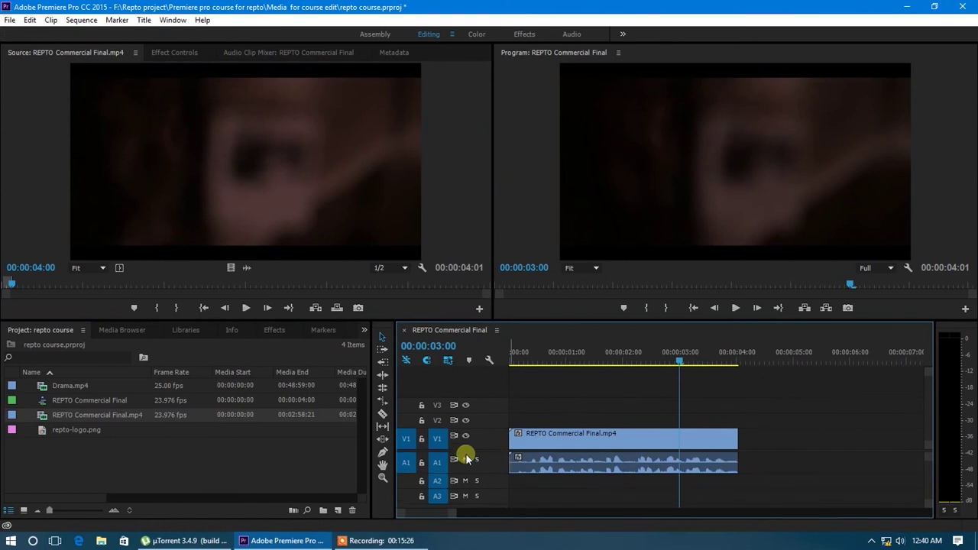
Step: Add three Drama.mp4 copies above the commercial on V2, V3 and a new V4
{"action": "left_click_drag", "start_coordinate": [80, 391], "coordinate": [522, 425]}
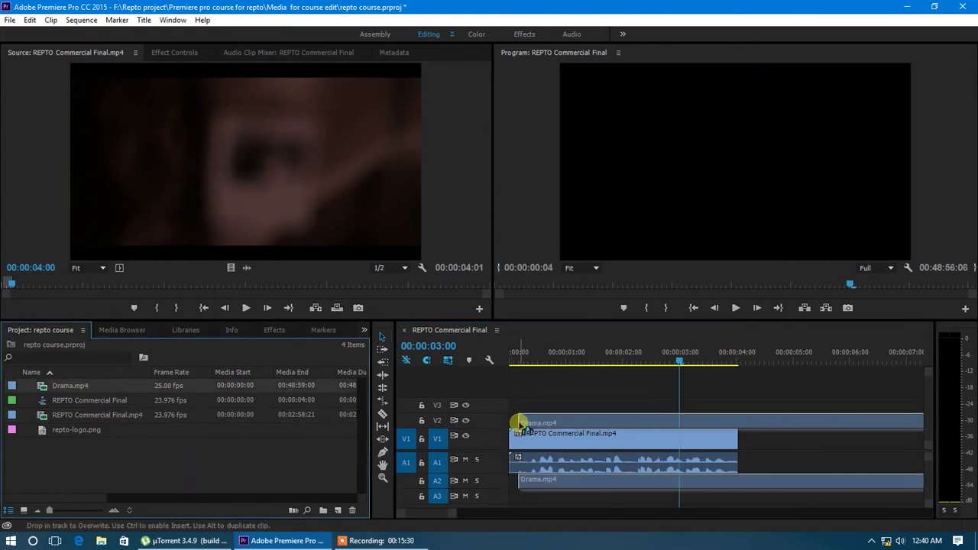
{"action": "left_click_drag", "start_coordinate": [522, 425], "coordinate": [522, 425]}
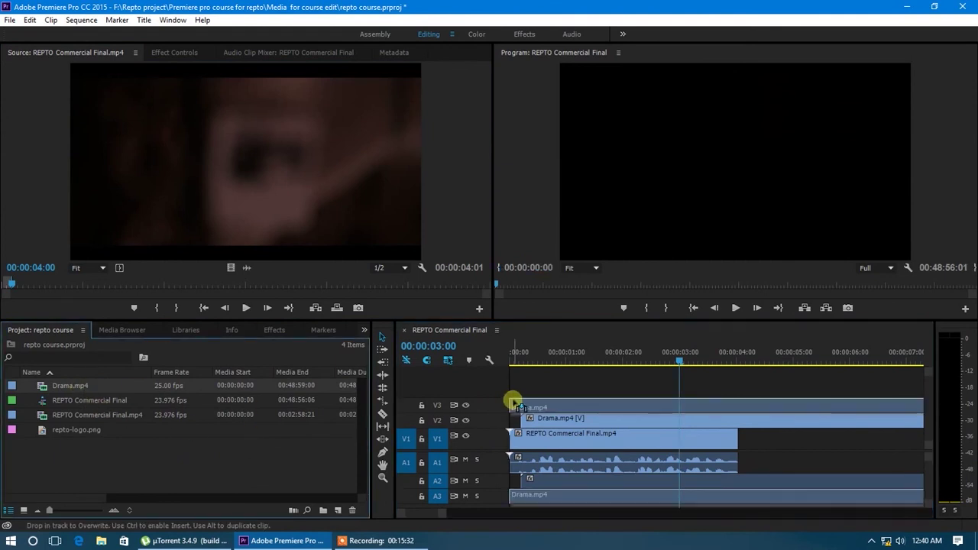
{"action": "left_click_drag", "start_coordinate": [83, 393], "coordinate": [612, 404]}
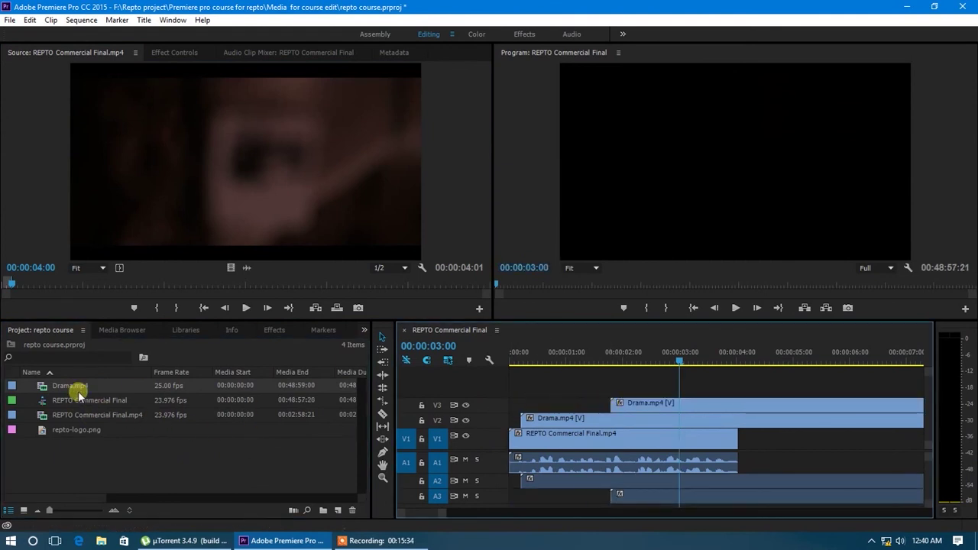
{"action": "left_click_drag", "start_coordinate": [80, 395], "coordinate": [692, 391]}
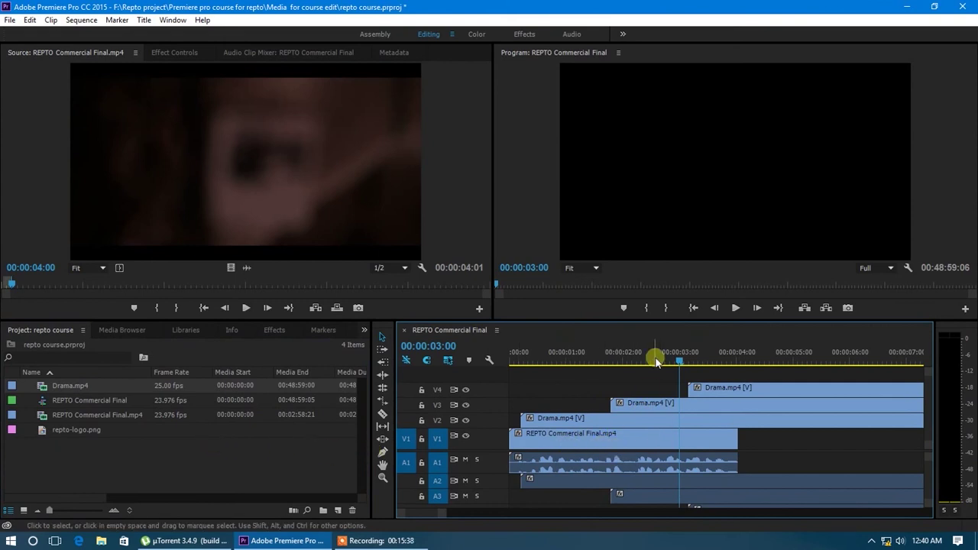
Step: Enlarge the timeline to show A4 and Master, scrub to 00:00:01:07, and delete the Drama.mp4 clips
{"action": "left_click_drag", "start_coordinate": [661, 322], "coordinate": [642, 260]}
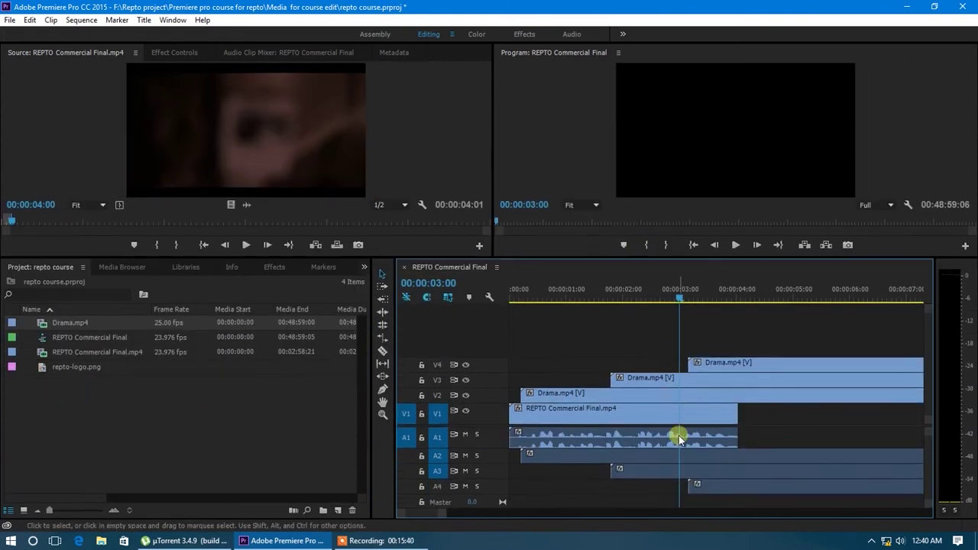
{"action": "left_click_drag", "start_coordinate": [680, 295], "coordinate": [589, 326]}
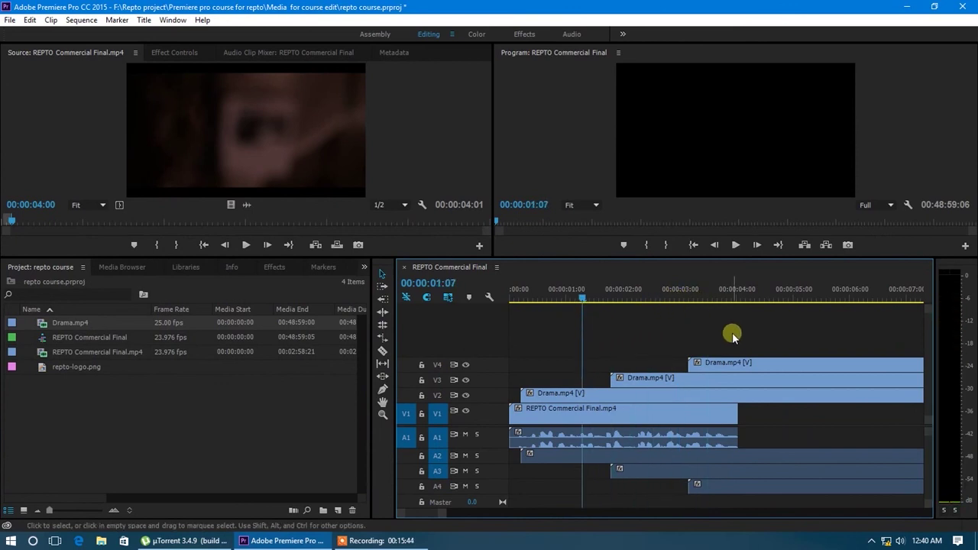
{"action": "left_click_drag", "start_coordinate": [732, 334], "coordinate": [655, 399]}
{"action": "key", "text": "Delete"}
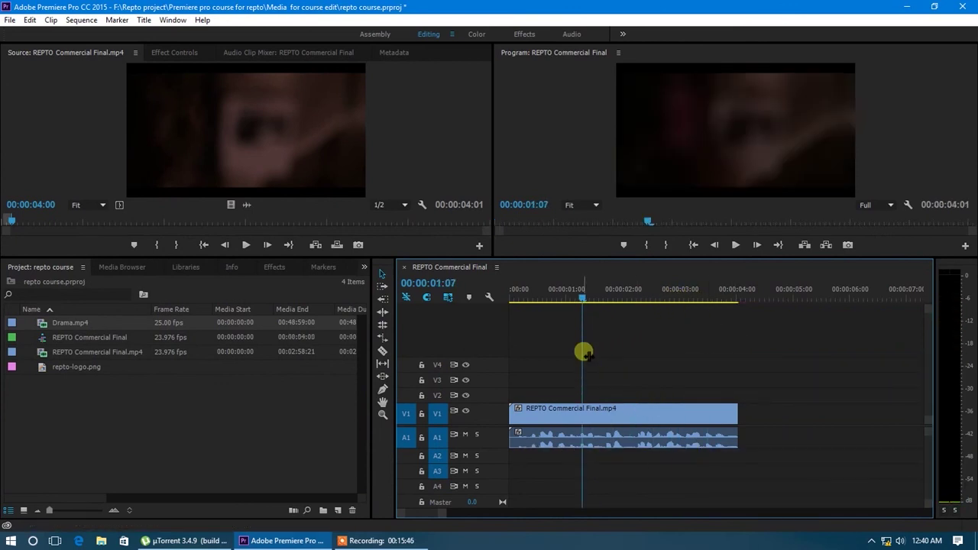
Step: Scrub to 00:00:01:00, select the commercial's A1 audio and V1 video, and zoom the timeline to fit
{"action": "left_click_drag", "start_coordinate": [581, 298], "coordinate": [567, 314]}
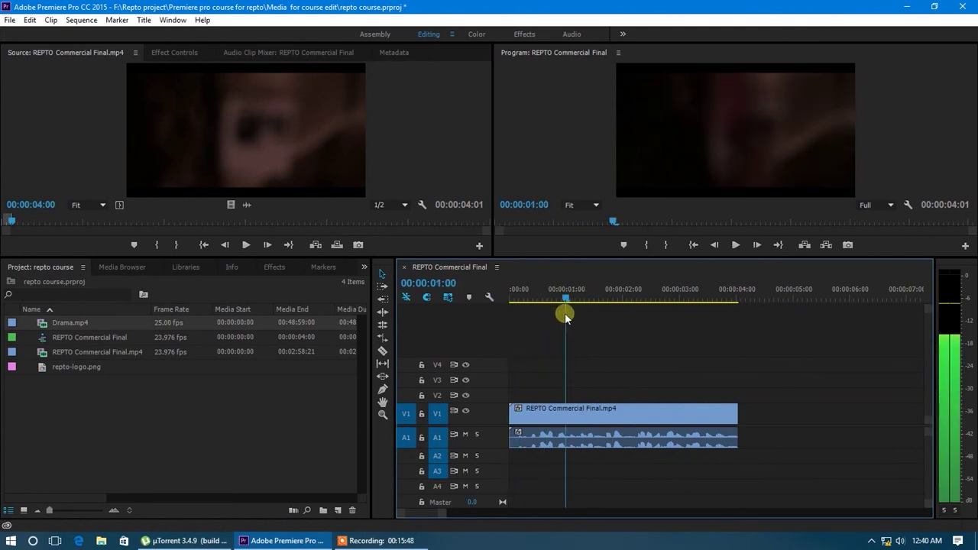
{"action": "scroll", "coordinate": [550, 467], "scroll_direction": "up", "scroll_amount": 1}
{"action": "scroll", "coordinate": [550, 466], "scroll_direction": "up", "scroll_amount": 1}
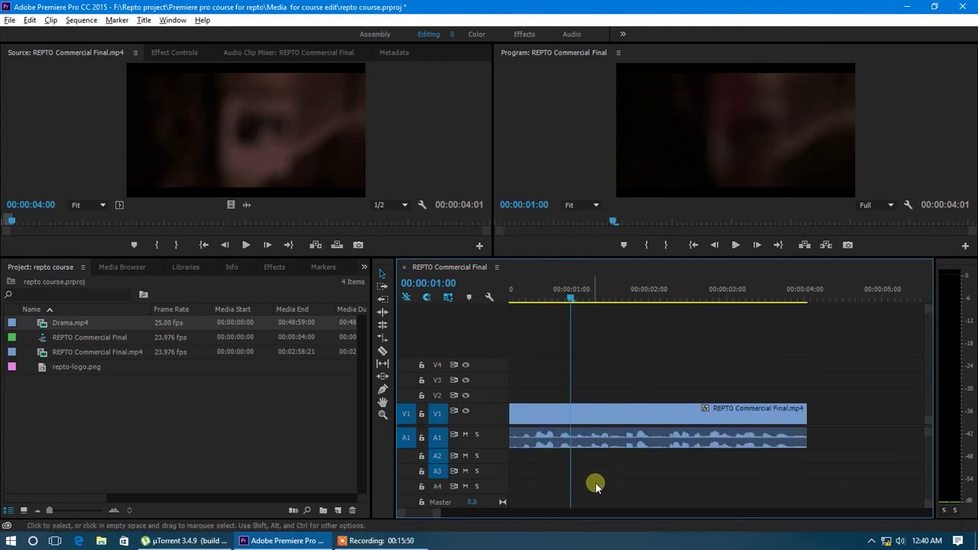
{"action": "left_click_drag", "start_coordinate": [466, 519], "coordinate": [425, 513]}
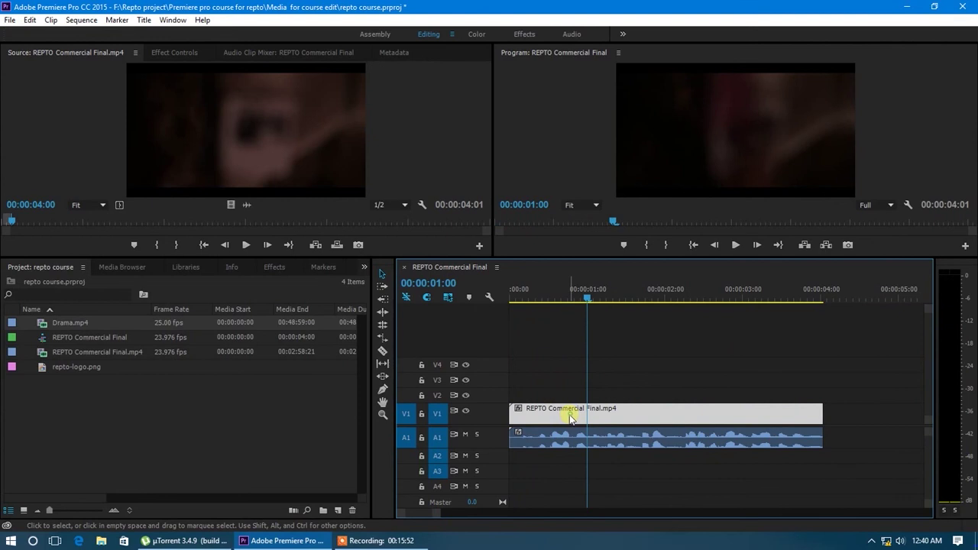
{"action": "left_click", "coordinate": [567, 438]}
{"action": "left_click", "coordinate": [567, 423]}
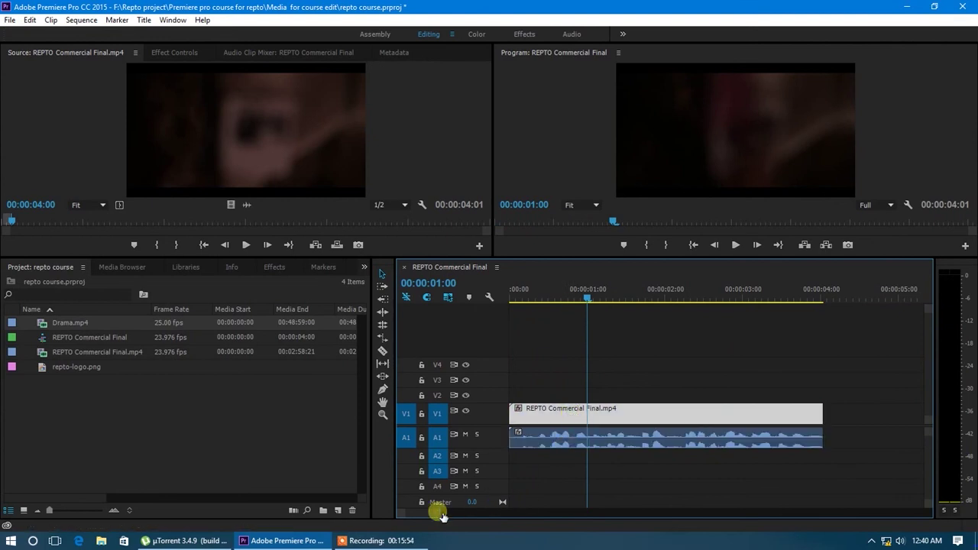
{"action": "scroll", "coordinate": [427, 514], "scroll_direction": "up", "scroll_amount": 2}
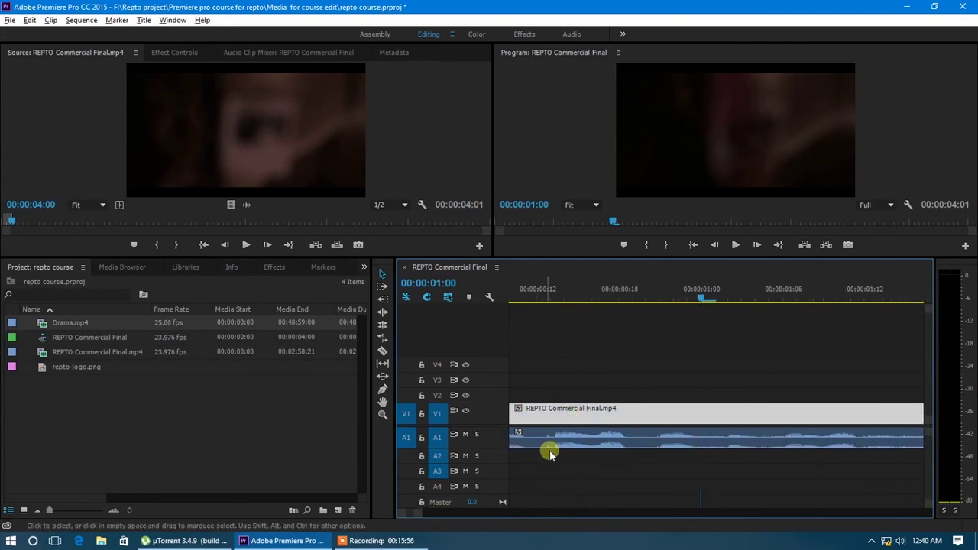
{"action": "key", "text": "minus"}
{"action": "key", "text": "minus"}
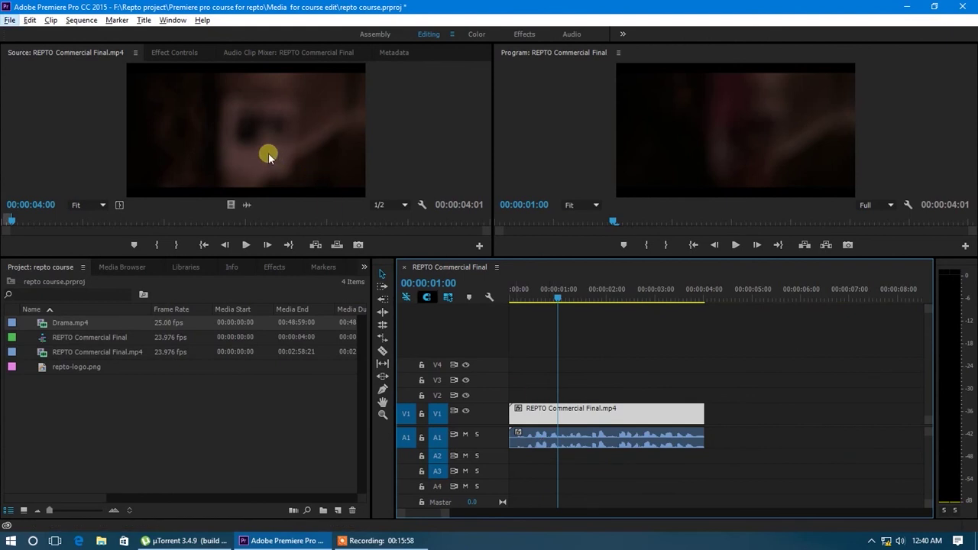
{"action": "left_click", "coordinate": [256, 142]}
Step: Drop a second commercial excerpt onto V1/A1 after the first clip and scrub to 00:00:02:18
{"action": "left_click_drag", "start_coordinate": [431, 254], "coordinate": [721, 428]}
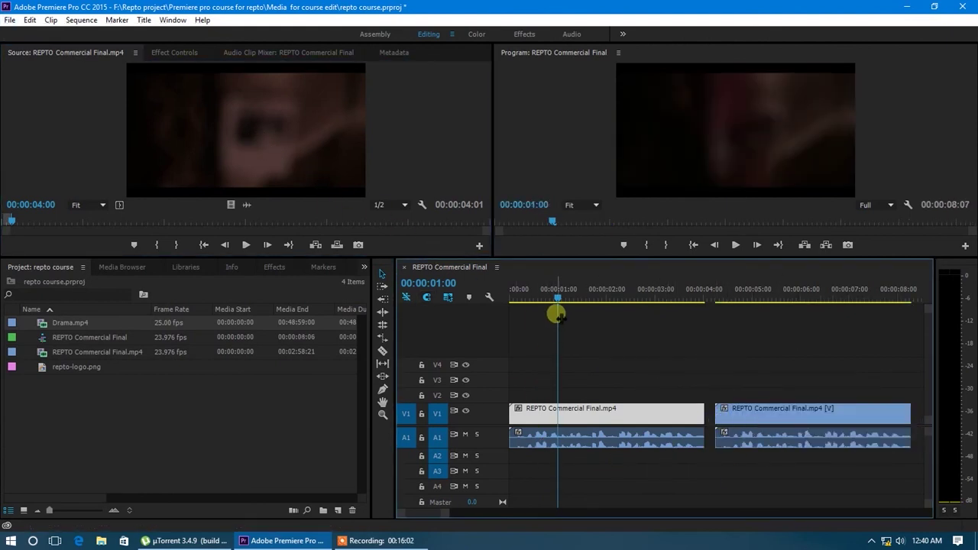
{"action": "left_click_drag", "start_coordinate": [559, 303], "coordinate": [642, 299]}
{"action": "scroll", "coordinate": [851, 480], "scroll_direction": "up", "scroll_amount": 1}
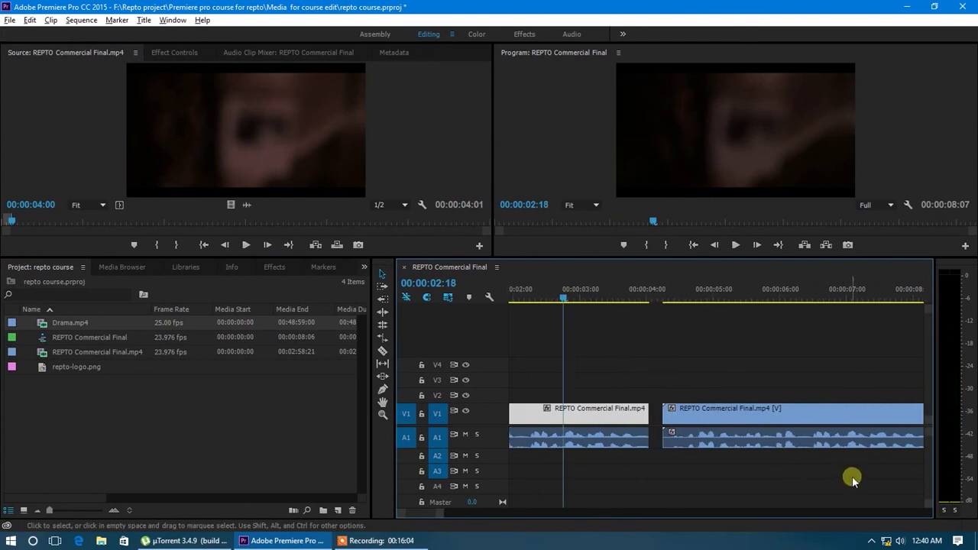
Step: Select the clips in turn, confirming the first clip's V1 video and A1 audio select separately
{"action": "left_click", "coordinate": [694, 417]}
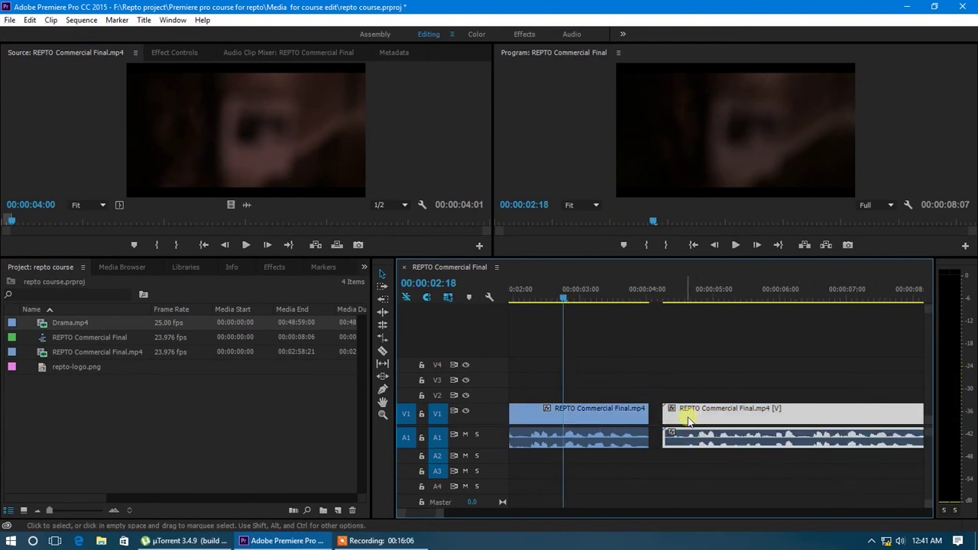
{"action": "left_click", "coordinate": [608, 419]}
{"action": "left_click", "coordinate": [603, 437], "text": "alt"}
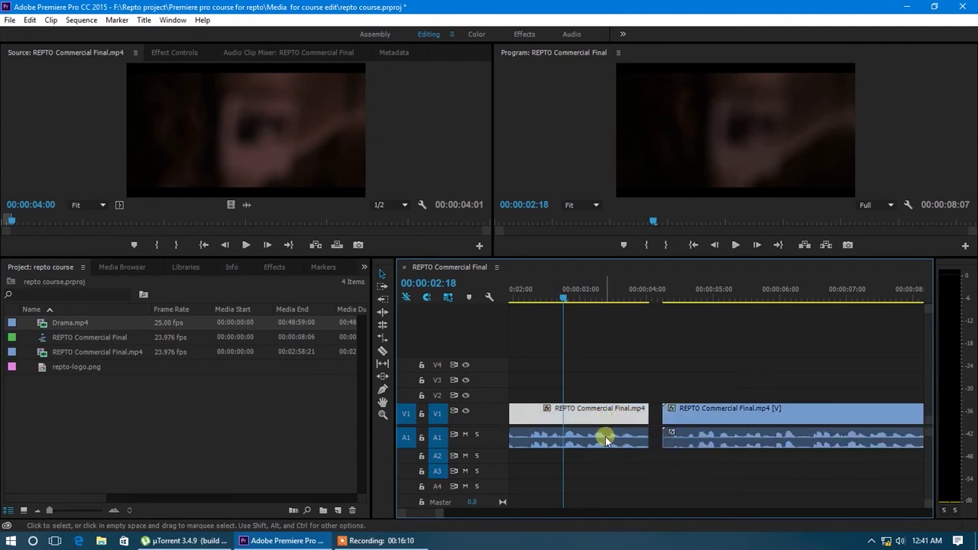
{"action": "left_click", "coordinate": [596, 453]}
{"action": "left_click", "coordinate": [594, 416]}
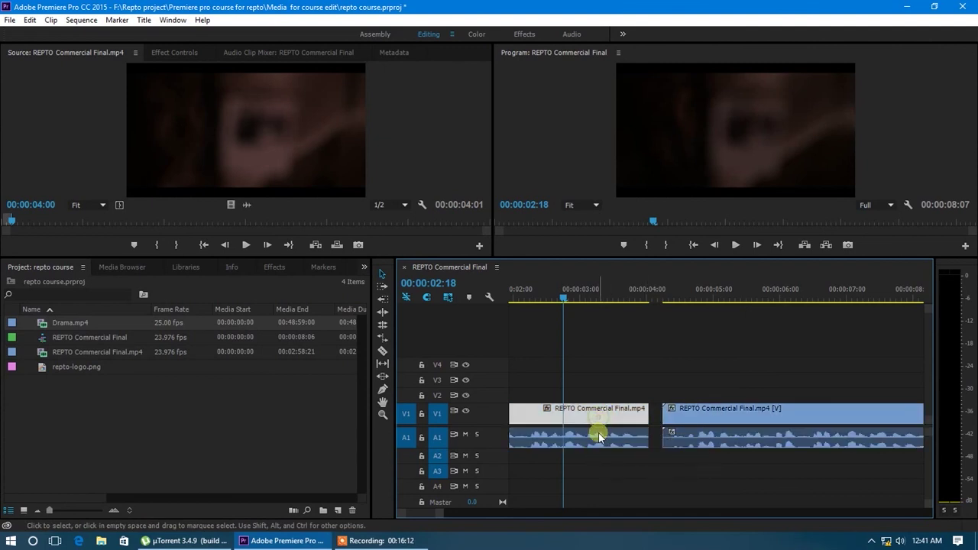
{"action": "left_click", "coordinate": [595, 442], "text": "alt"}
{"action": "left_click", "coordinate": [598, 416]}
{"action": "left_click", "coordinate": [574, 441], "text": "alt"}
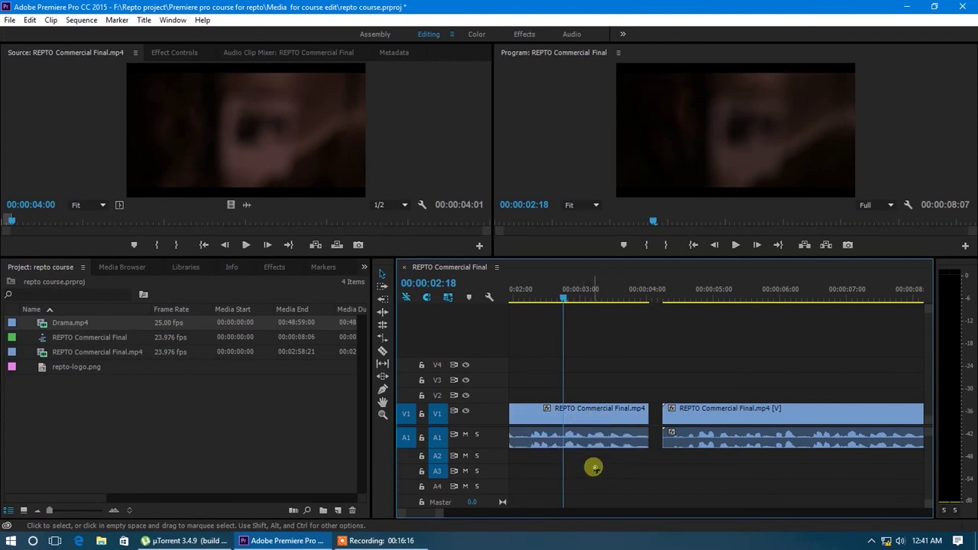
{"action": "left_click", "coordinate": [590, 413], "text": "alt"}
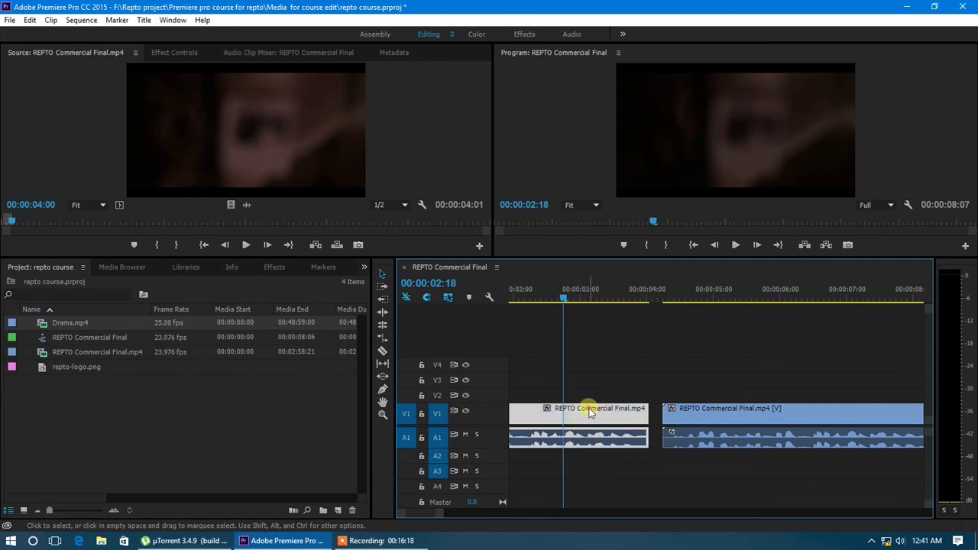
Step: Link the first clip's video and audio again and scrub to 00:00:02:20
{"action": "right_click", "coordinate": [590, 412]}
{"action": "left_click", "coordinate": [621, 190]}
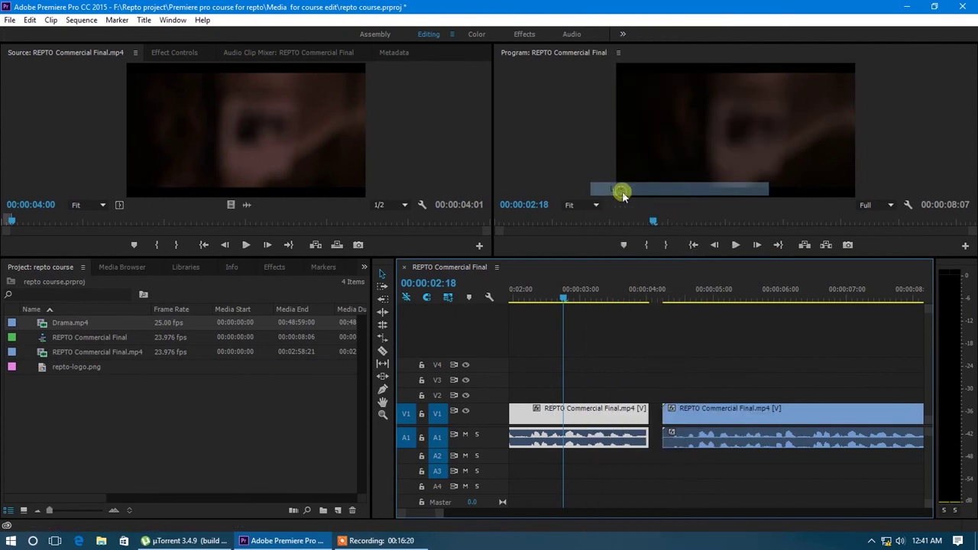
{"action": "left_click_drag", "start_coordinate": [570, 297], "coordinate": [568, 298]}
Step: Unlink the second clip's video from its audio, jump to 00:00:04:20, and zoom the timeline out
{"action": "left_click", "coordinate": [616, 478]}
{"action": "left_click", "coordinate": [598, 426]}
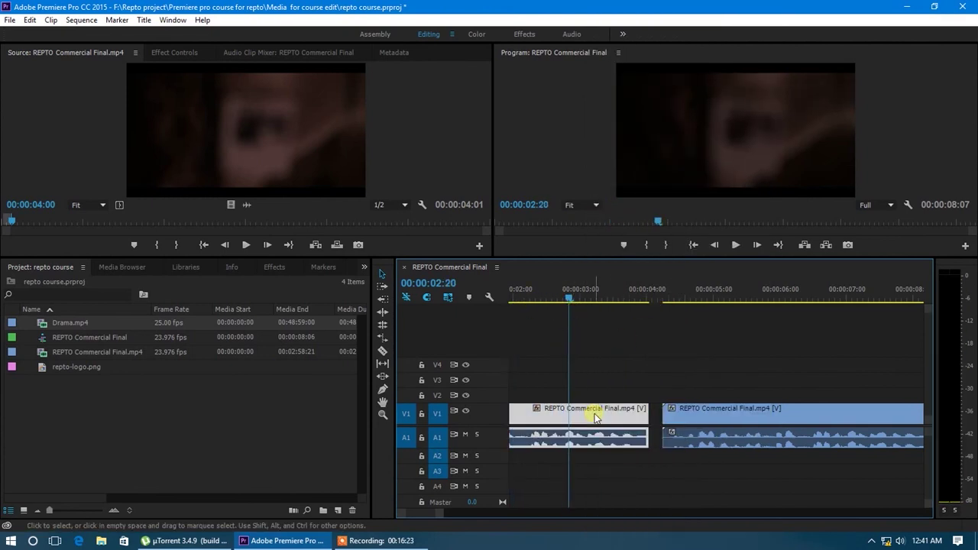
{"action": "left_click", "coordinate": [697, 414]}
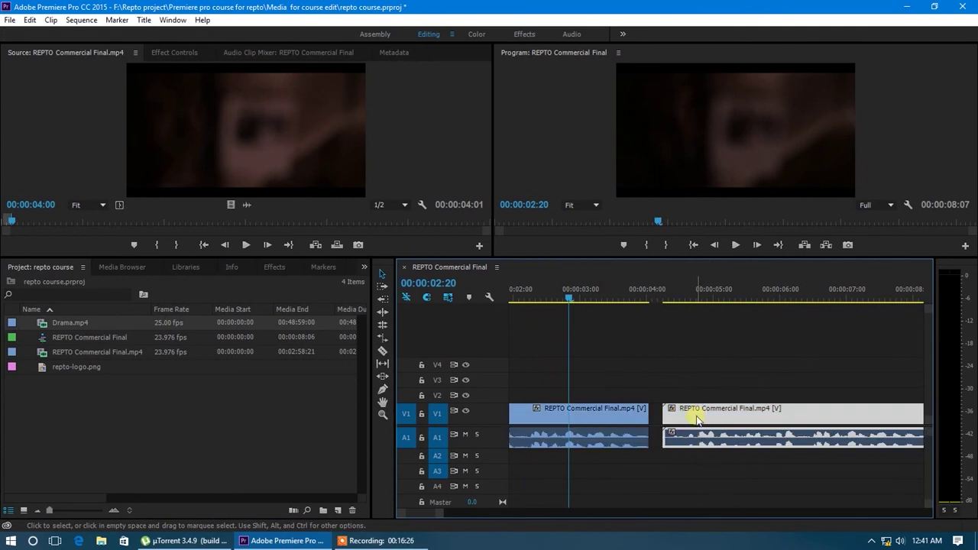
{"action": "right_click", "coordinate": [698, 420]}
{"action": "left_click", "coordinate": [757, 190]}
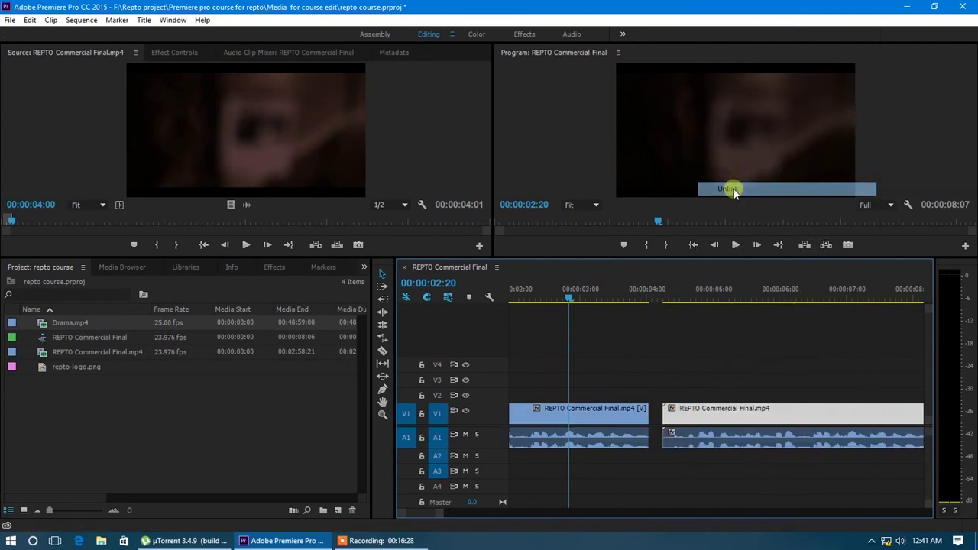
{"action": "left_click", "coordinate": [702, 297]}
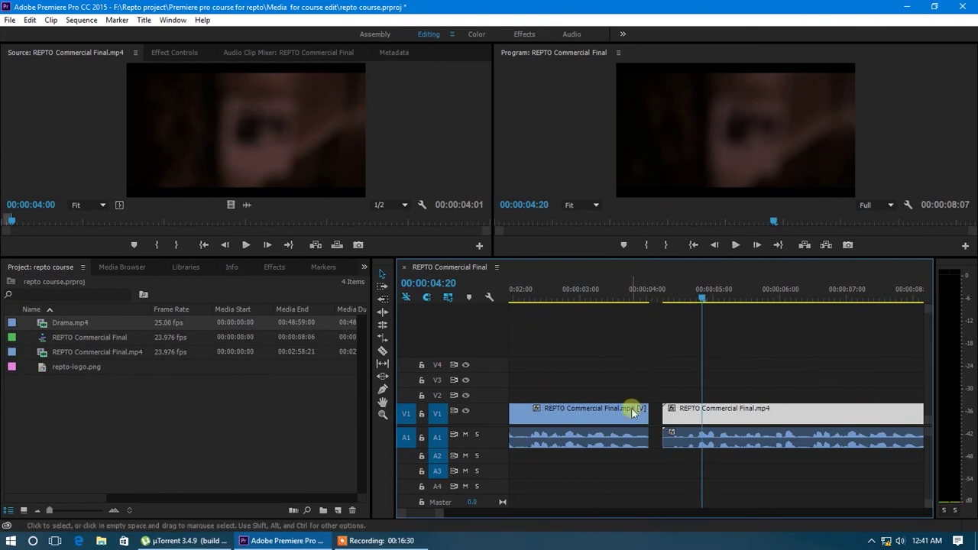
{"action": "key", "text": "minus"}
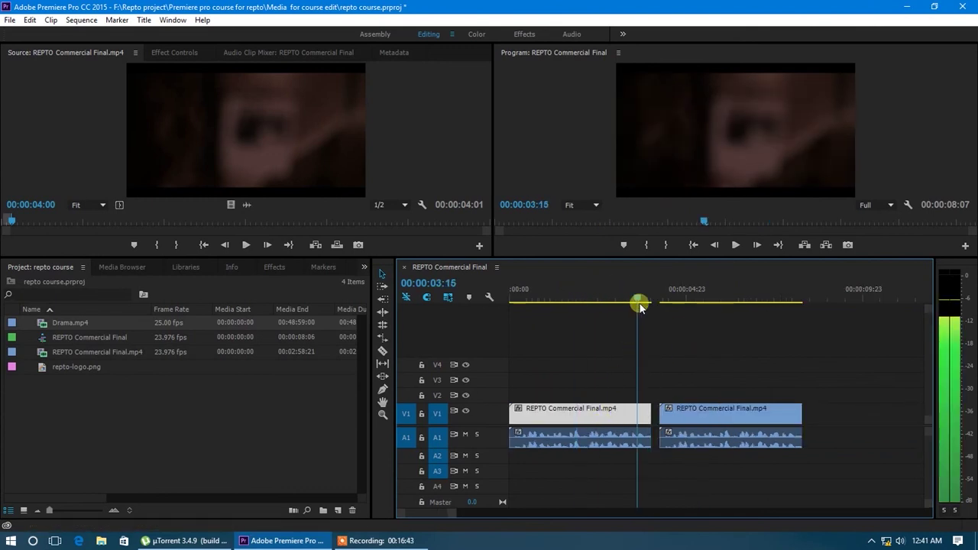
{"action": "left_click_drag", "start_coordinate": [623, 296], "coordinate": [640, 303]}
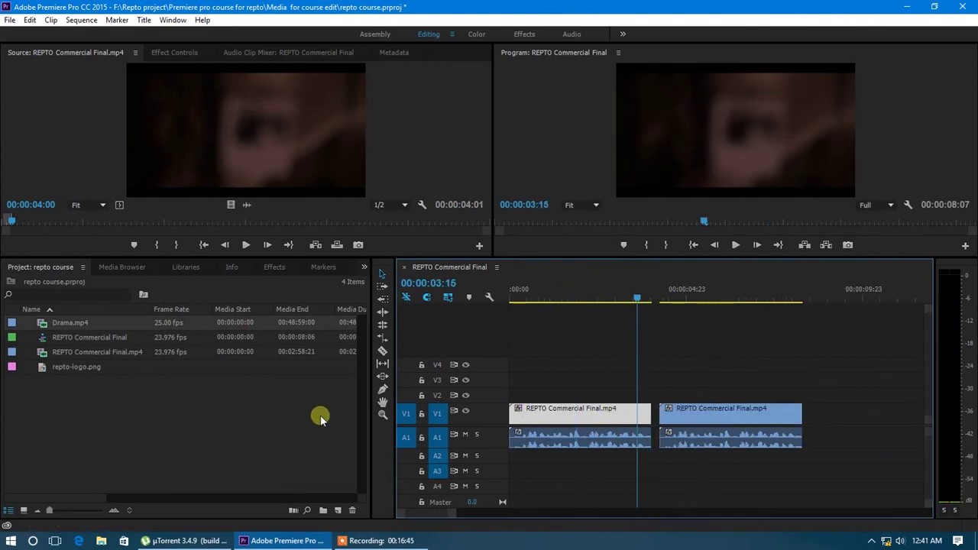
{"action": "left_click", "coordinate": [638, 301]}
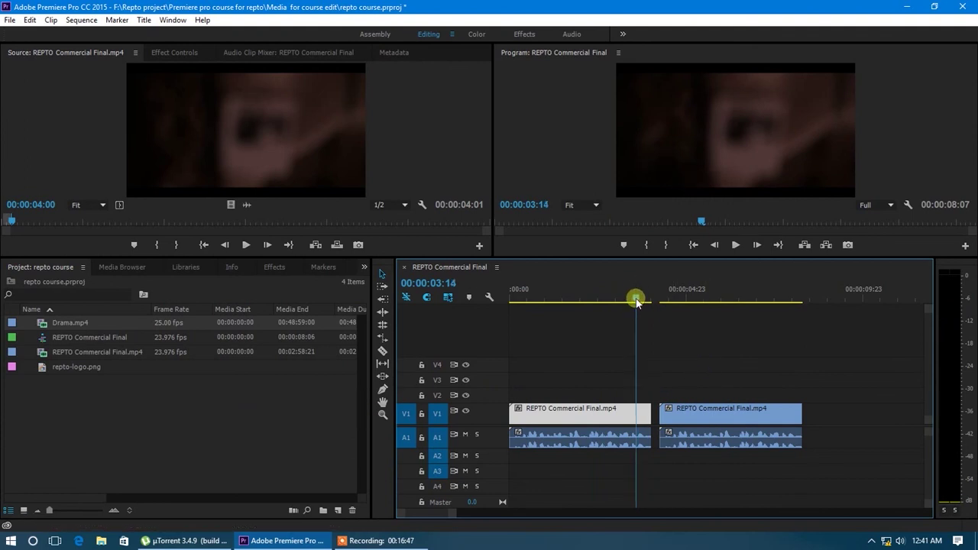
{"action": "left_click_drag", "start_coordinate": [639, 313], "coordinate": [615, 316]}
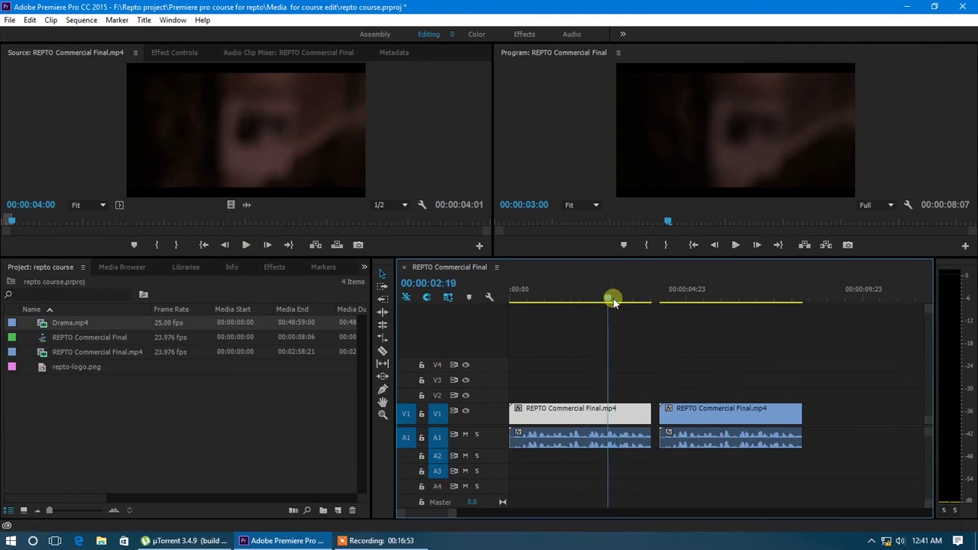
{"action": "left_click_drag", "start_coordinate": [615, 298], "coordinate": [573, 298]}
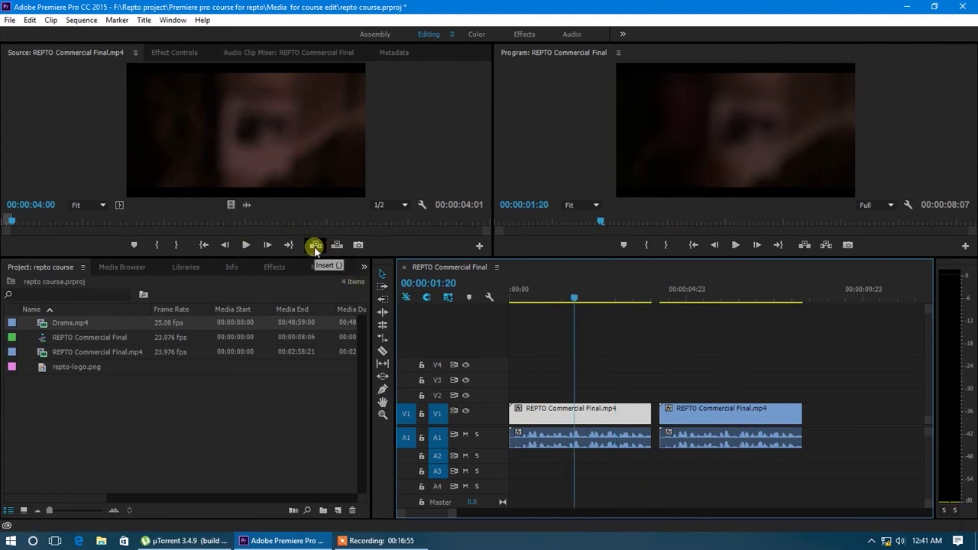